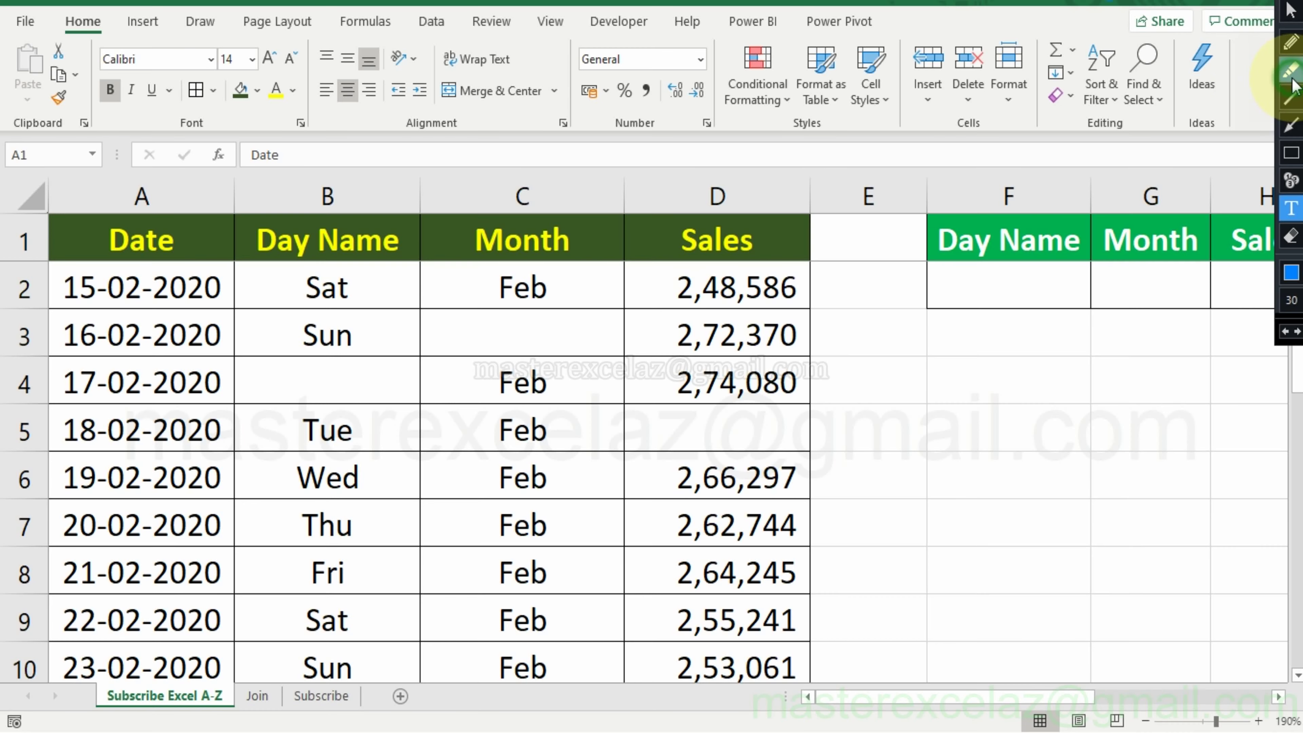
Highlight blank cells B4, C3 and D5 and draw a red rectangle around rows 3–5
left_click_drag(278, 376, 354, 375)
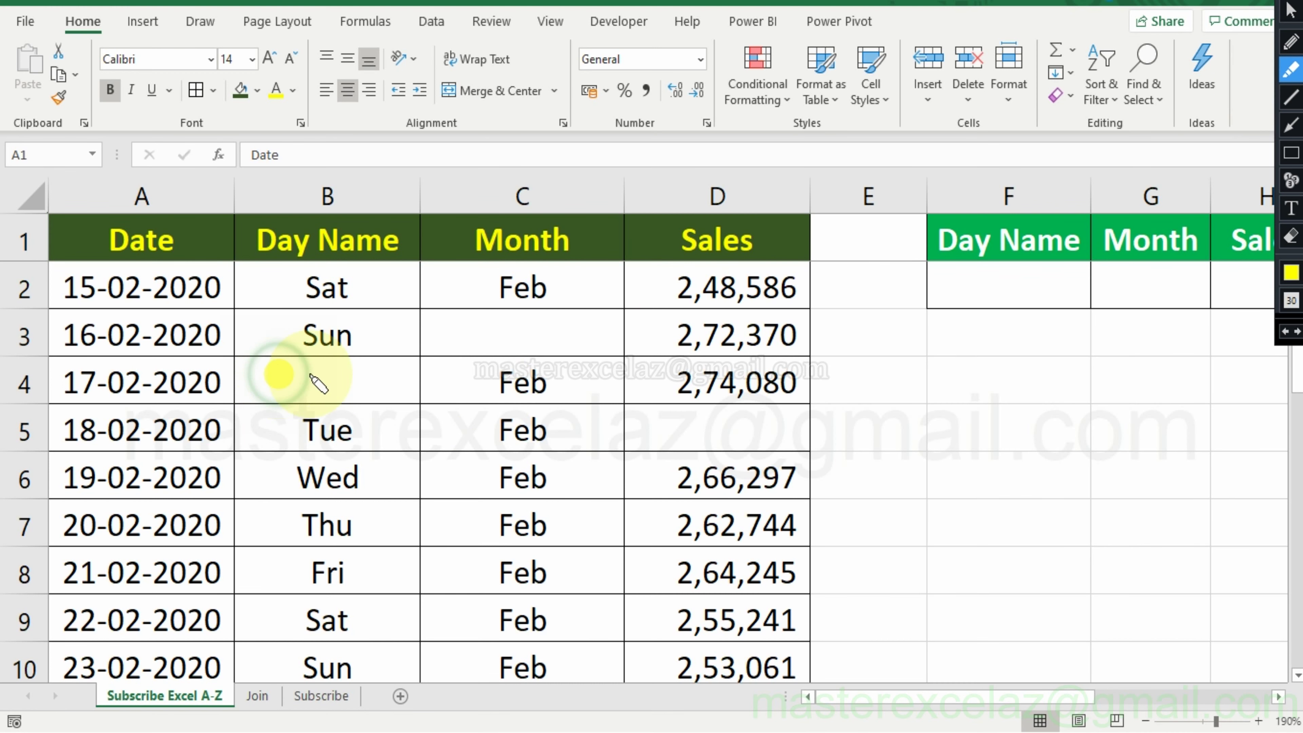
left_click_drag(471, 332, 582, 332)
left_click_drag(673, 428, 760, 429)
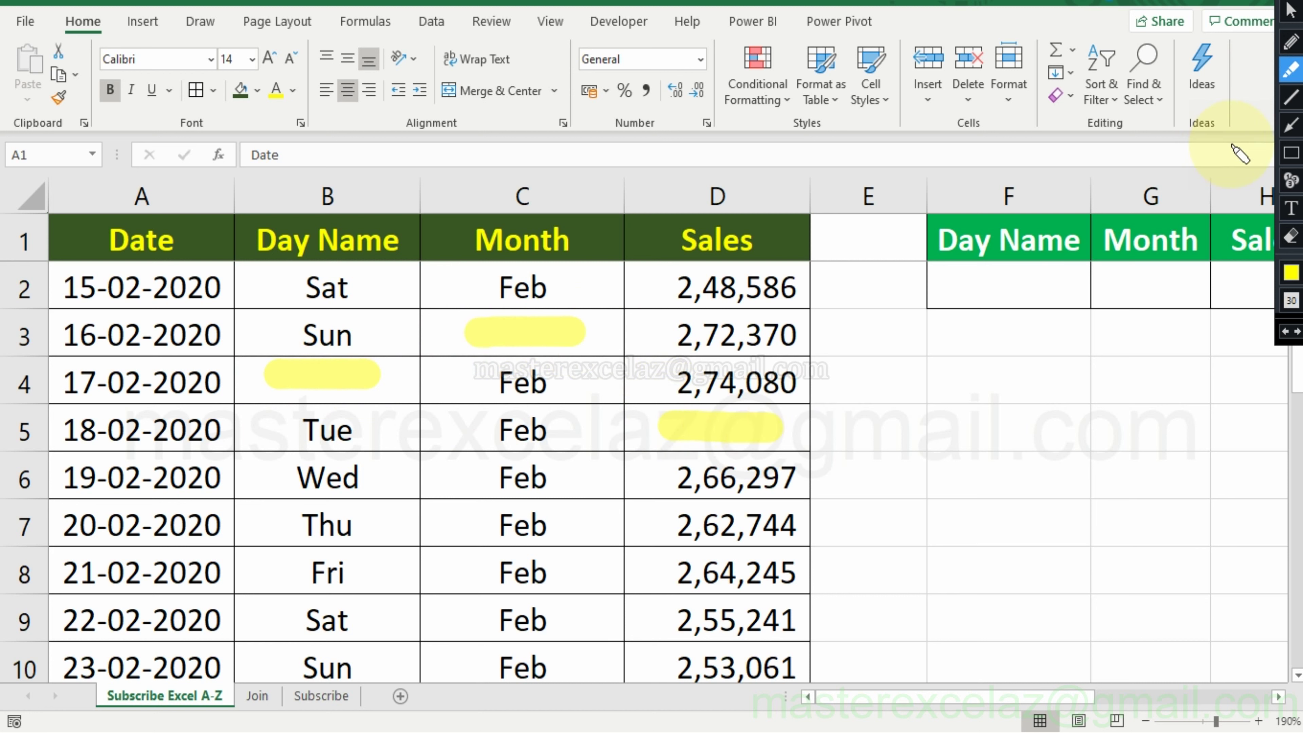
left_click(1291, 152)
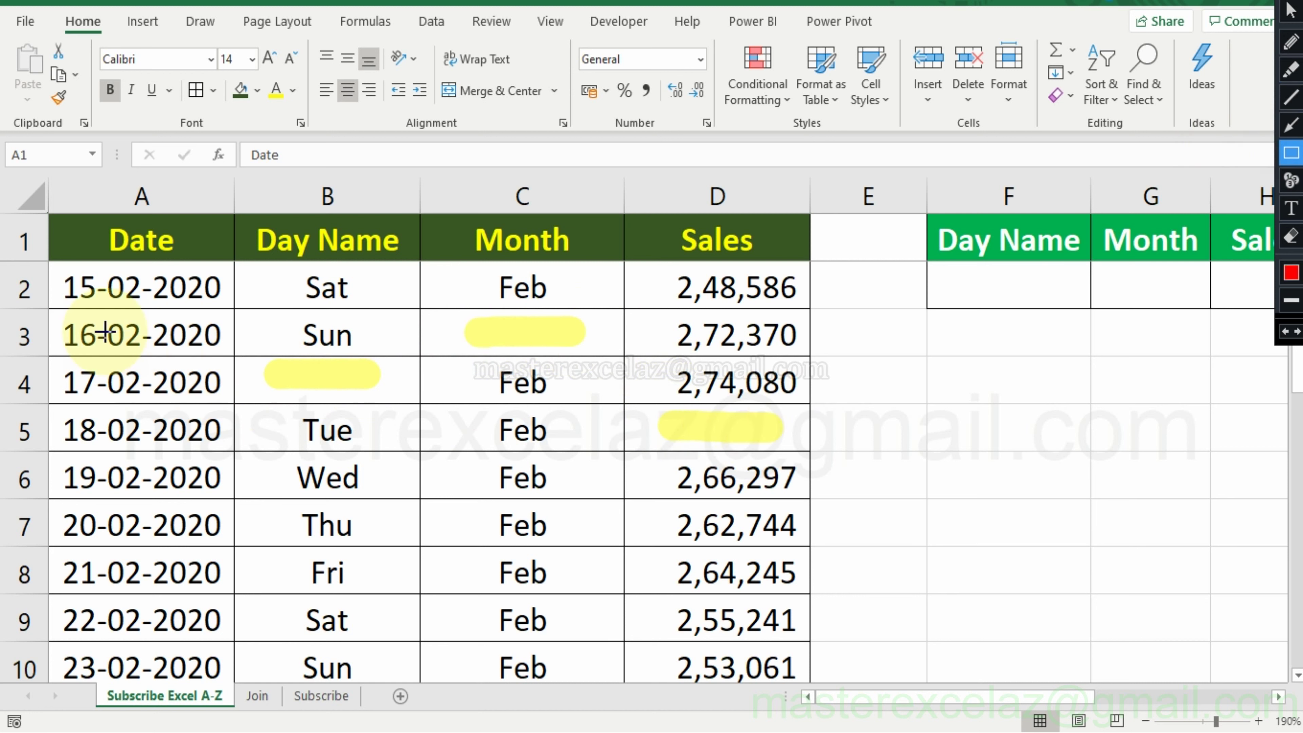
mouse_move(48, 308)
left_mouse_down()
mouse_move(823, 452)
mouse_move(812, 451)
left_mouse_up()
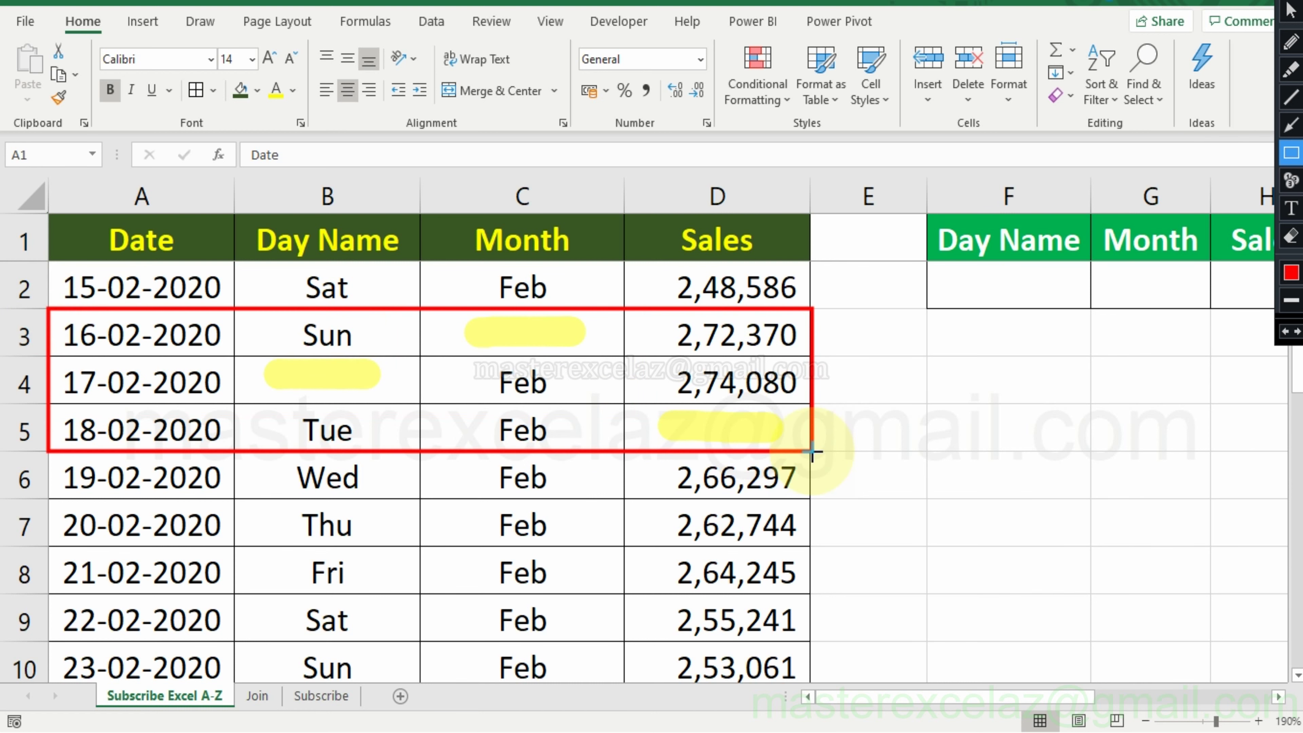
Start an on-screen text note beside the table reading 'How to exclude these'
left_click(1290, 221)
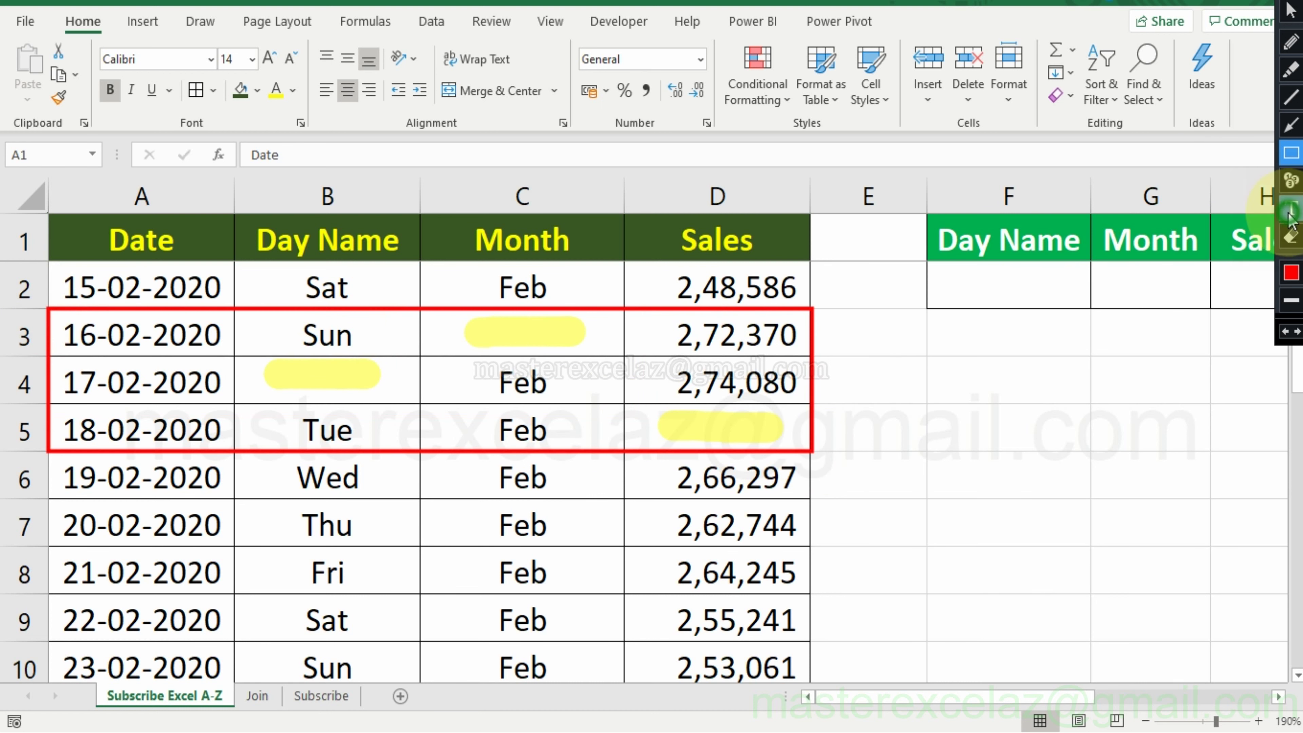
left_click(918, 382)
type("How to exclude thse")
Complete the note 'How to exclude these rows while extracting data using advanced filter' and draw an arrow to the table
key("BackSpace")
key("BackSpace")
key("BackSpace")
type("ese ")
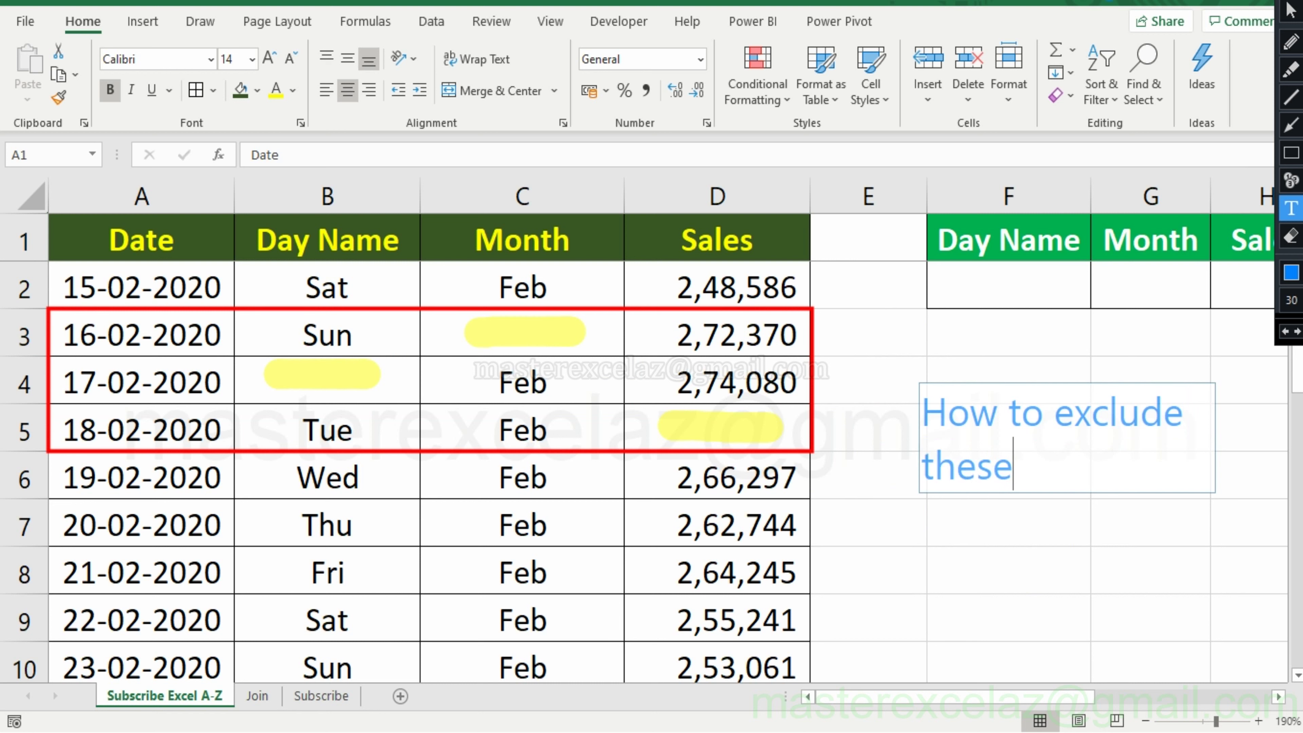
type("rows")
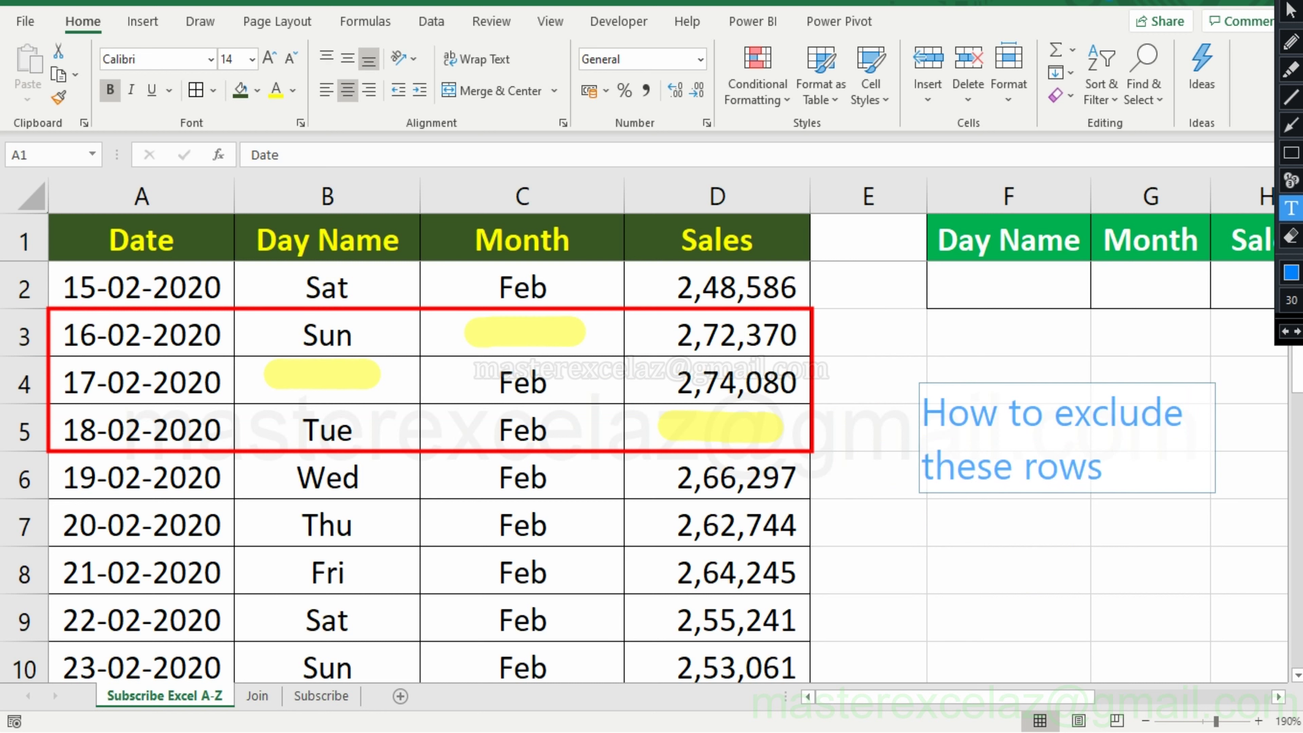
type(" while ")
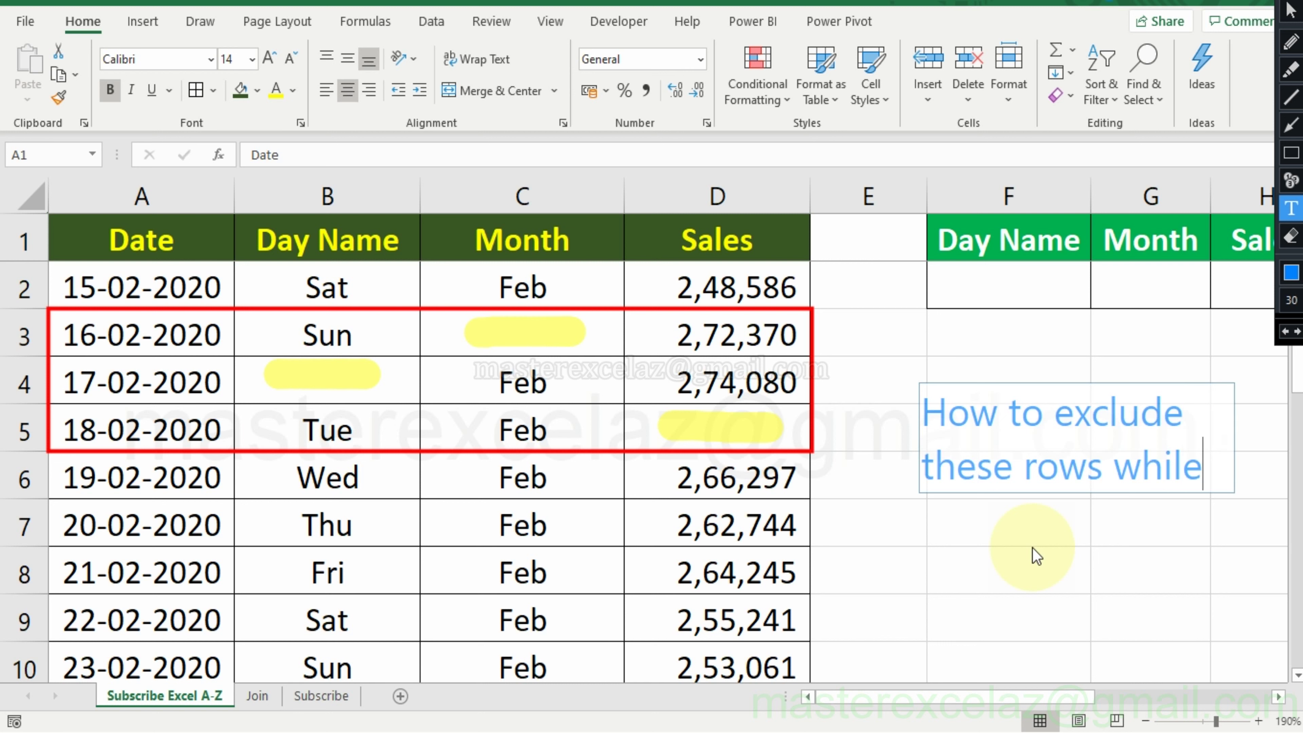
type("ex")
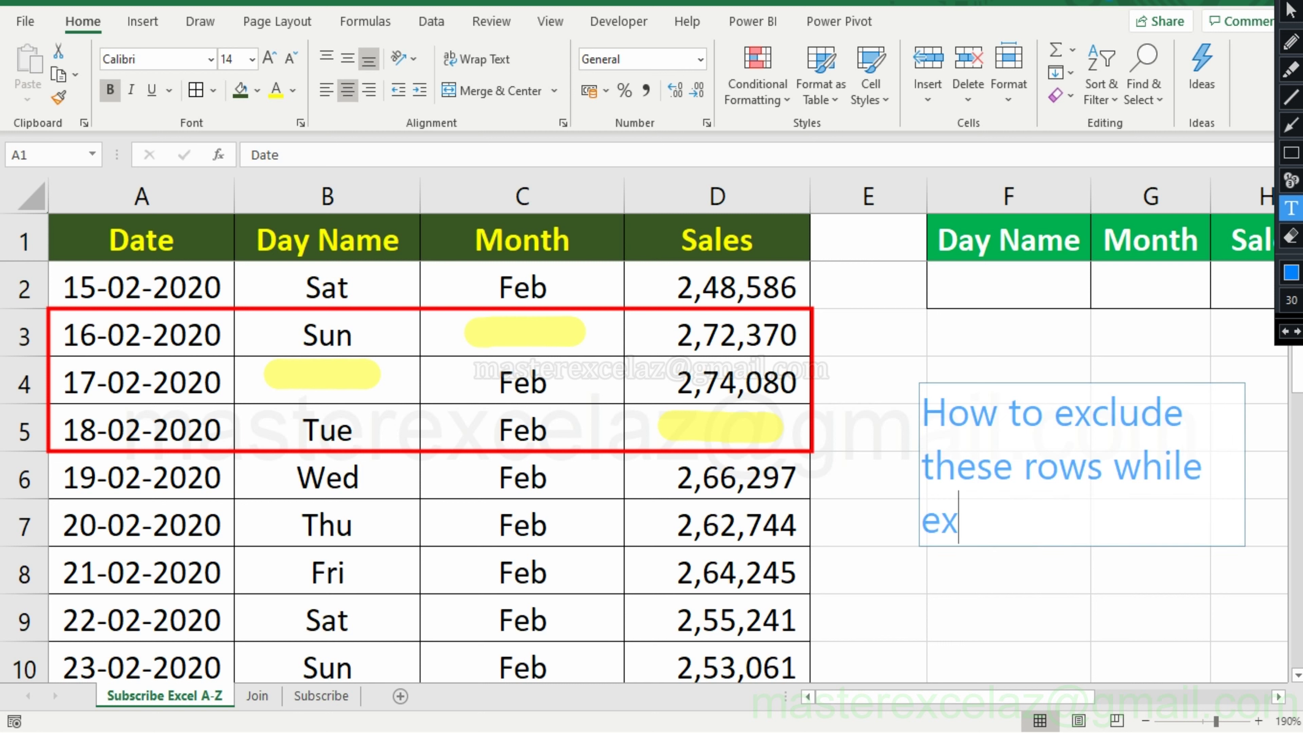
type("tracting data")
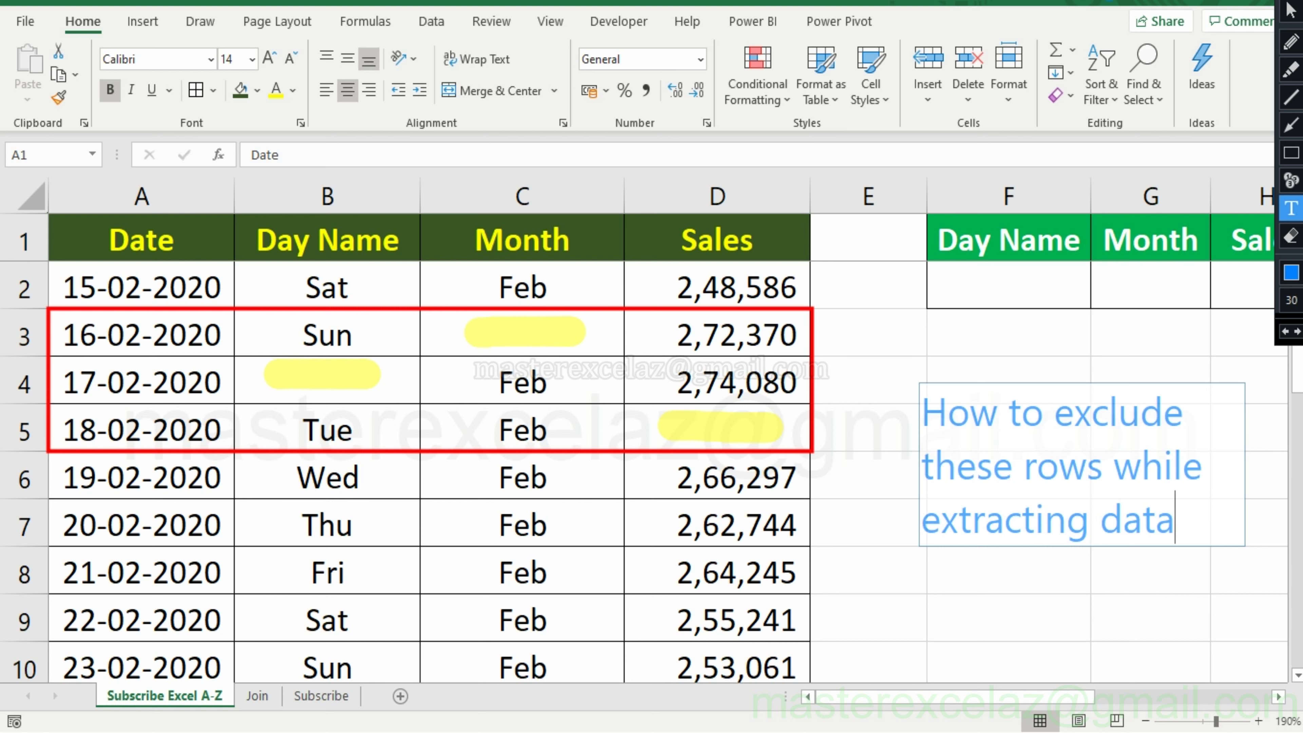
type(" using")
key("Return")
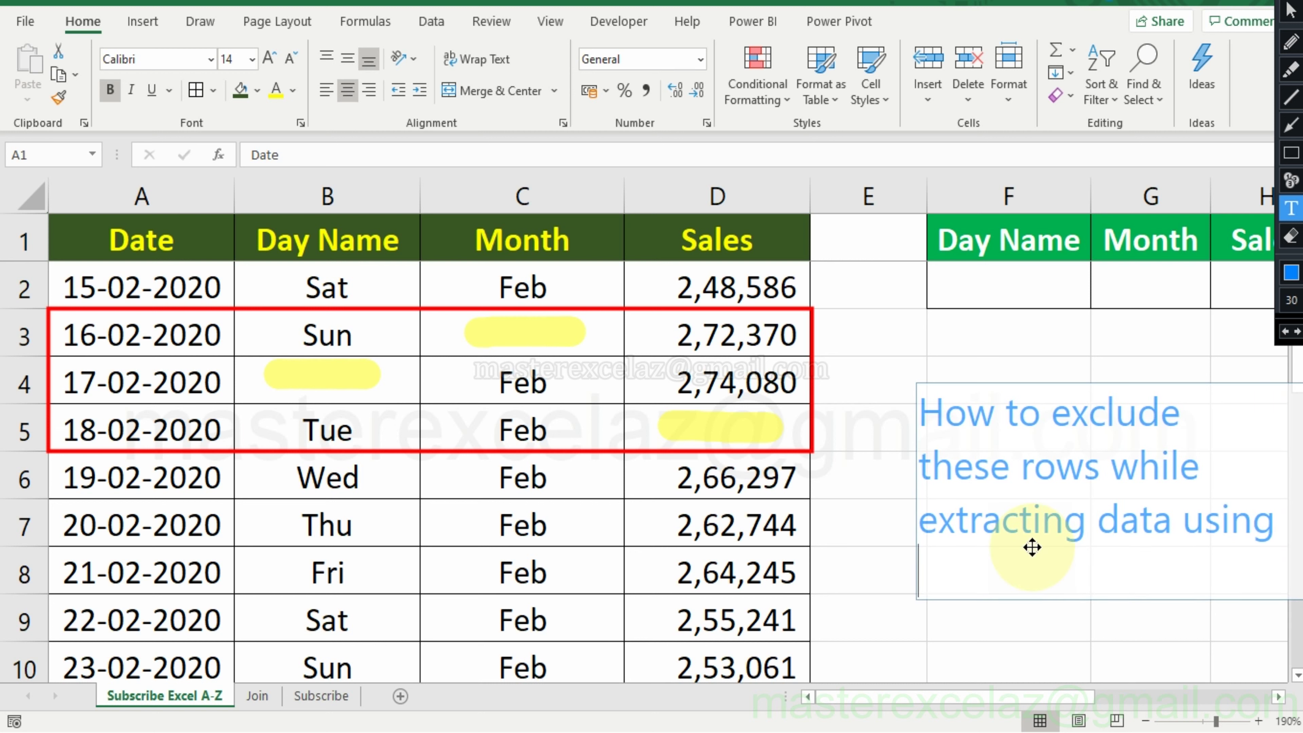
type("advance")
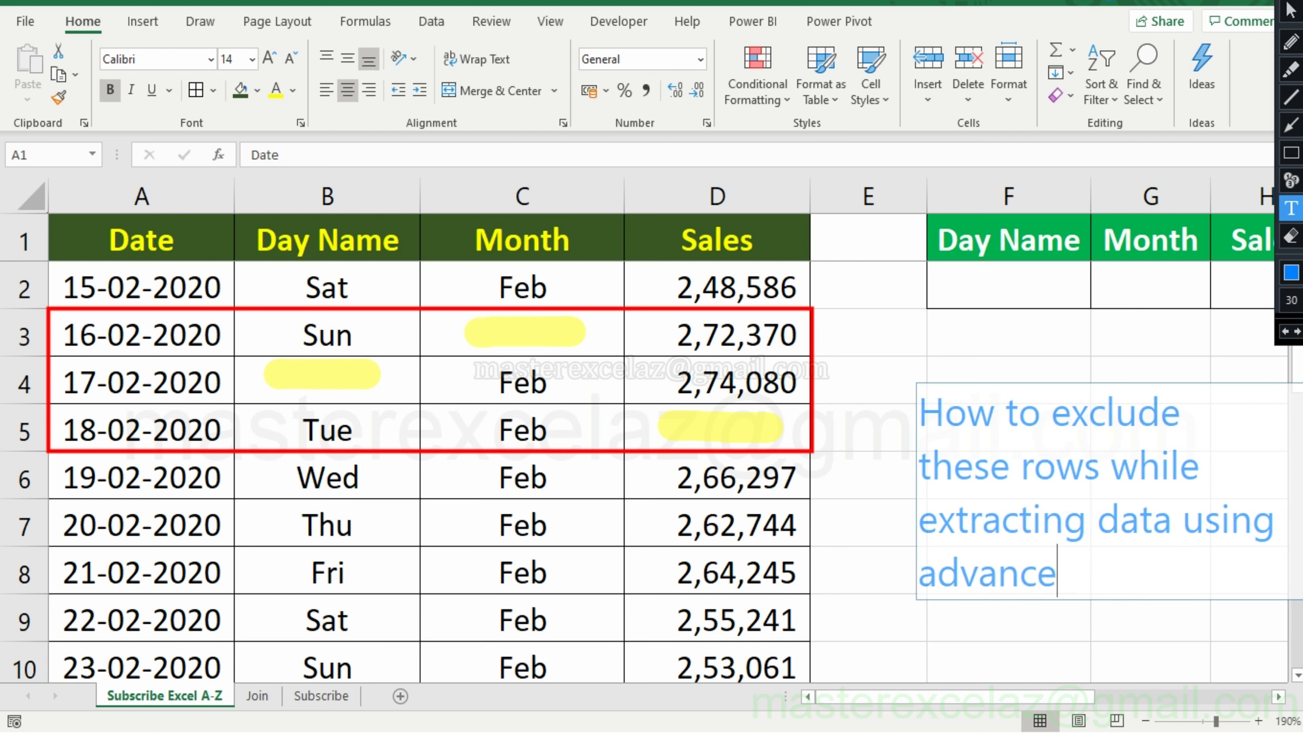
type("d filter")
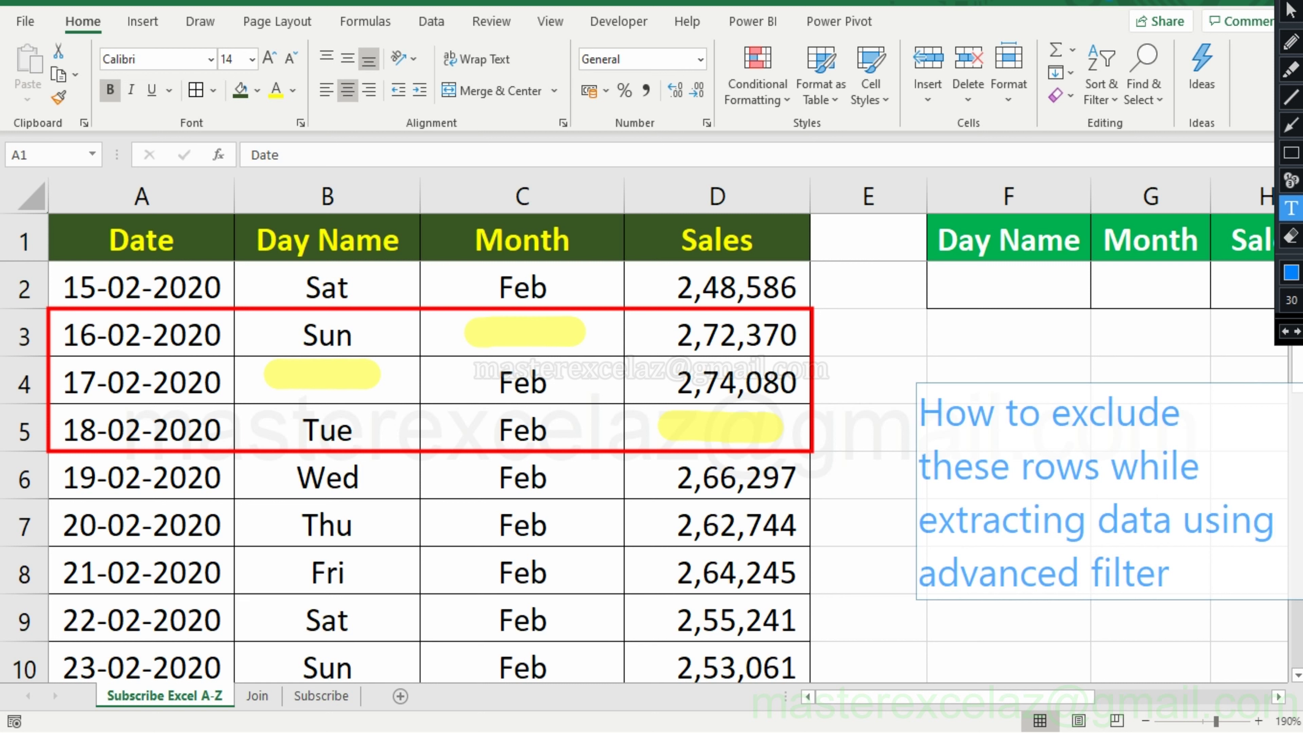
left_click(1155, 355)
left_click(1291, 125)
left_click_drag(927, 466, 816, 385)
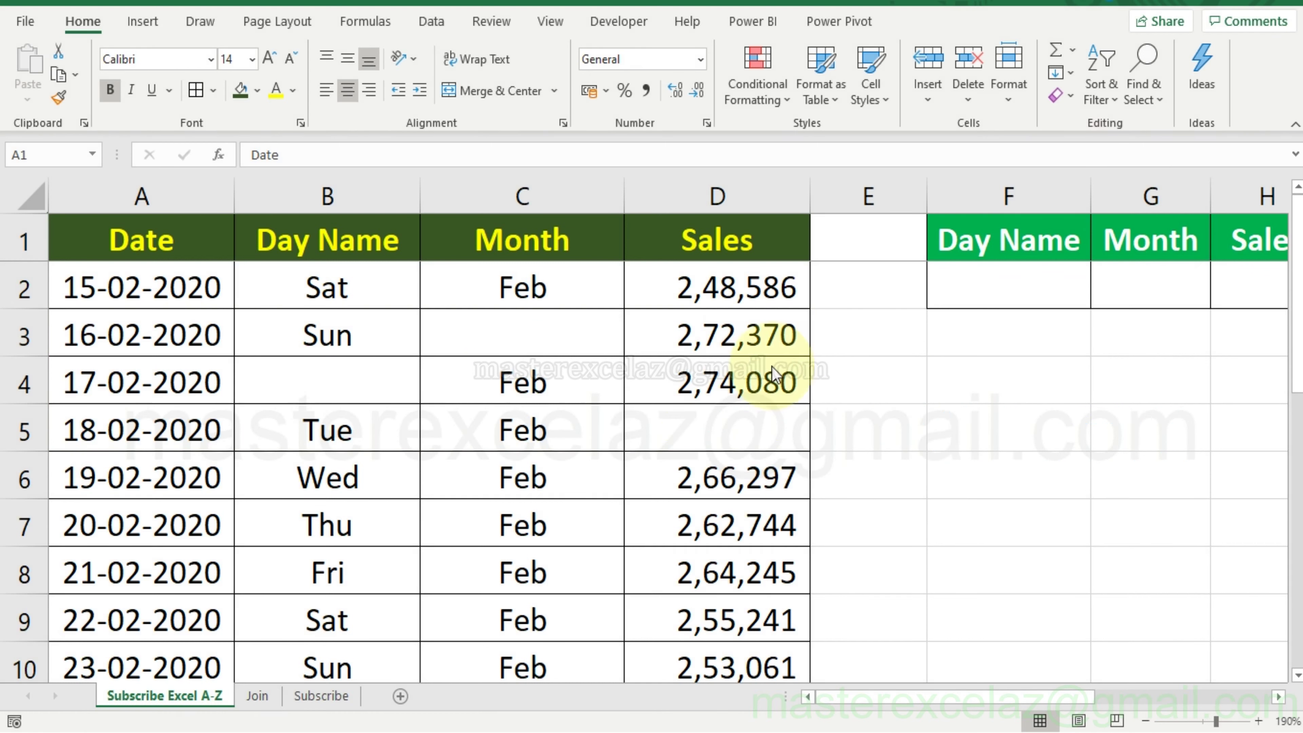
Enter the not-blank criterion <> in F2 under Day Name
key("alt+a")
left_click(987, 240)
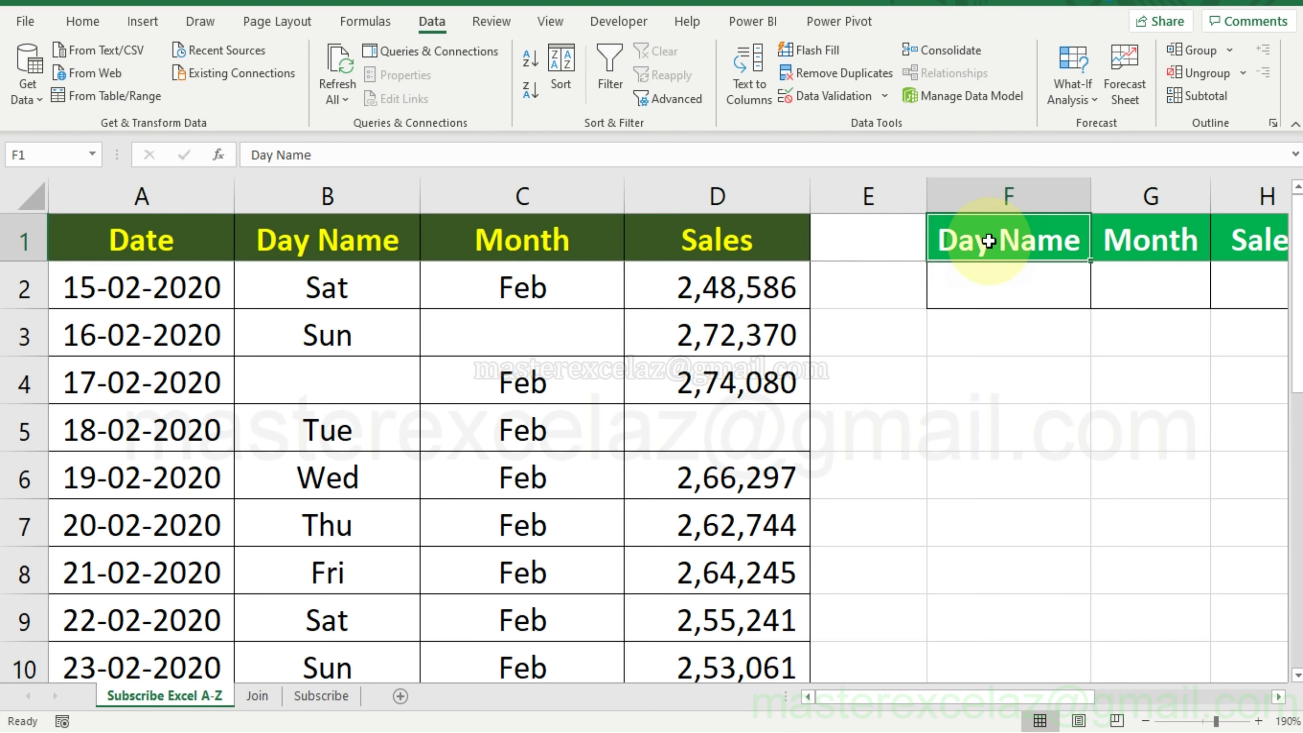
scroll(988, 240, "right", 1)
key("Down")
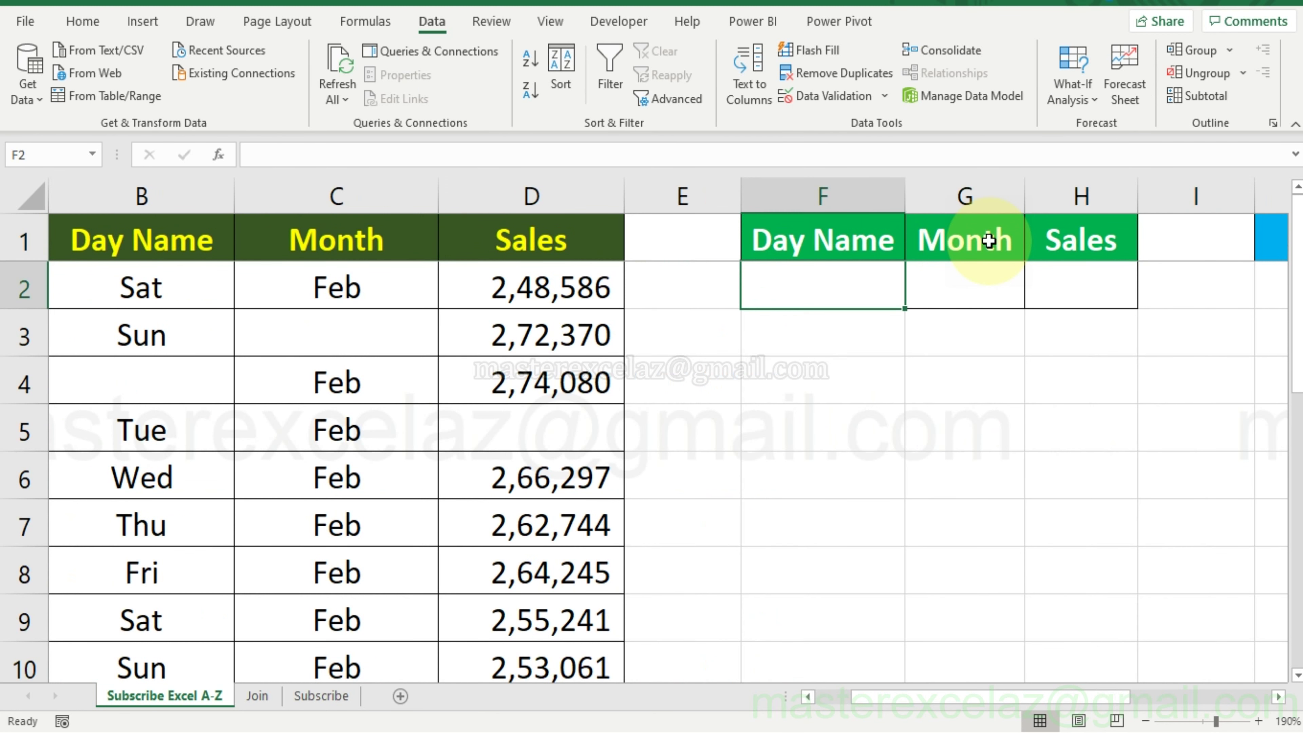
type("<>")
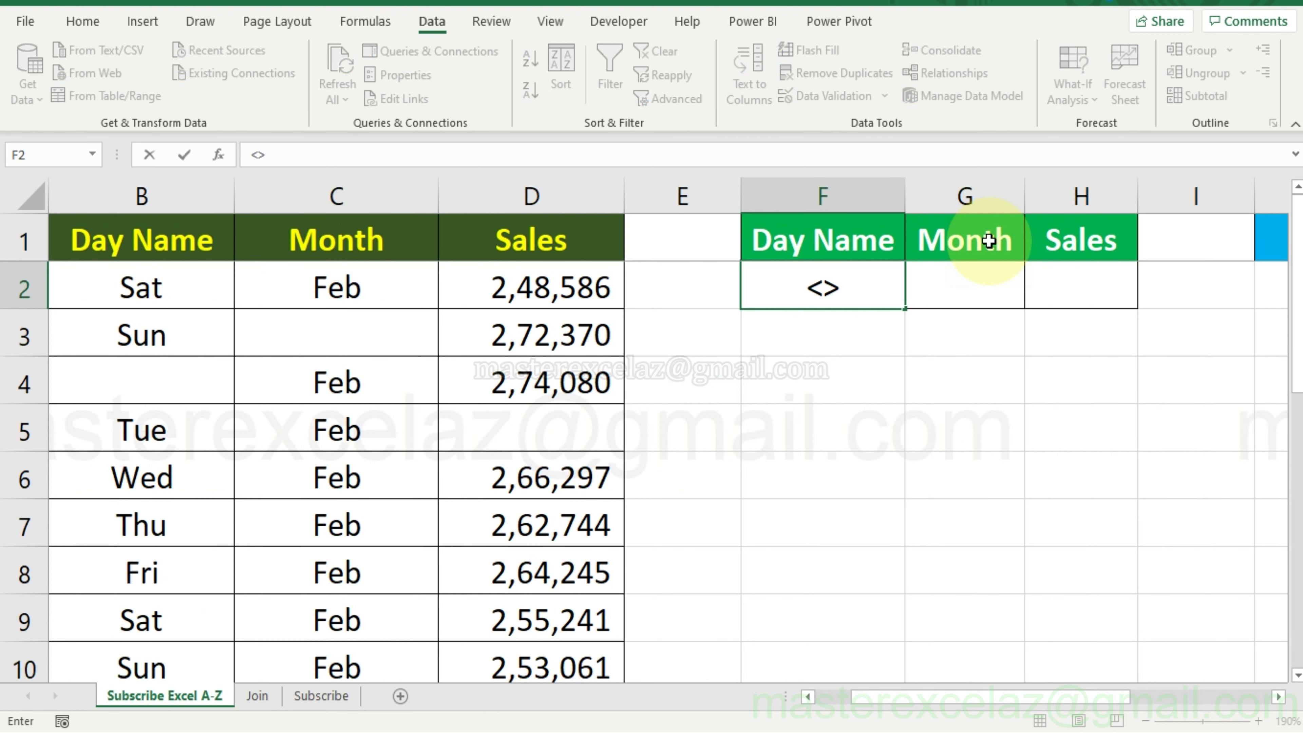
key("Return")
Enter <> in G2 and H2, then start an on-screen note reading 'This symbol'
key("Up")
key("Right")
type("<>")
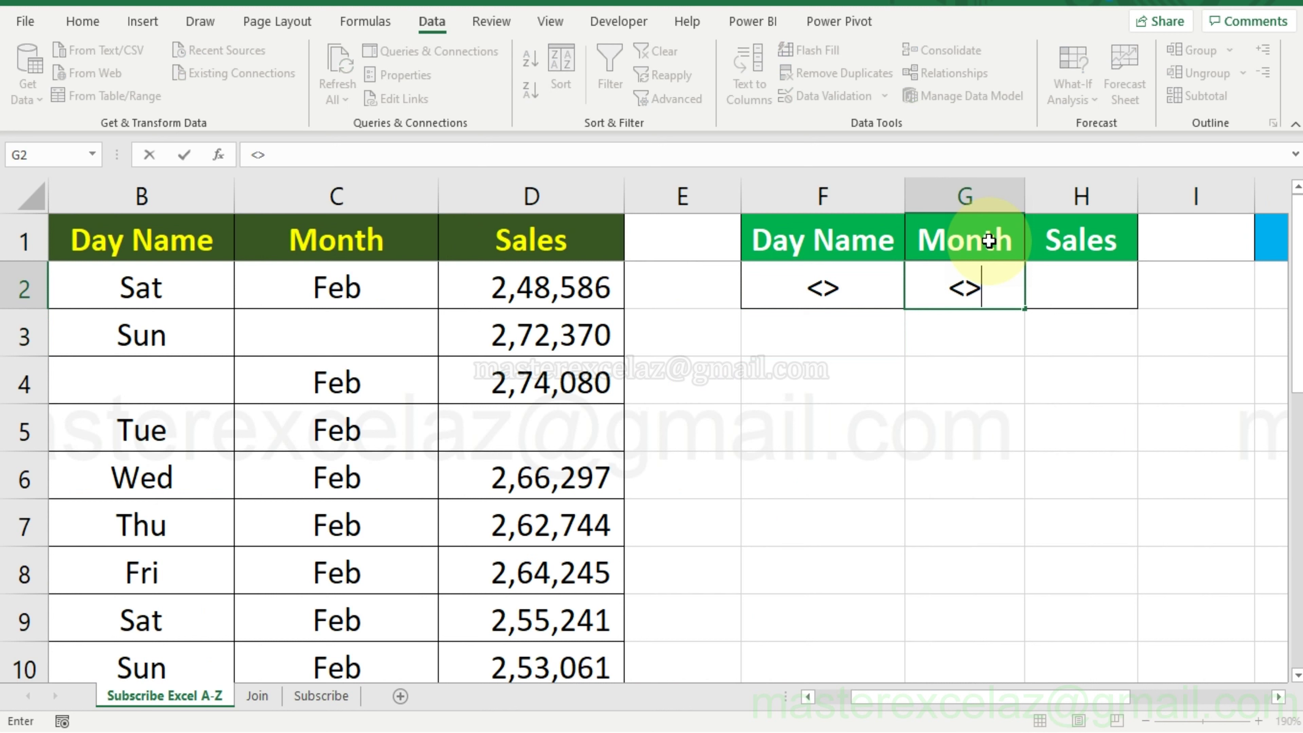
key("Tab")
type(">")
key("Return")
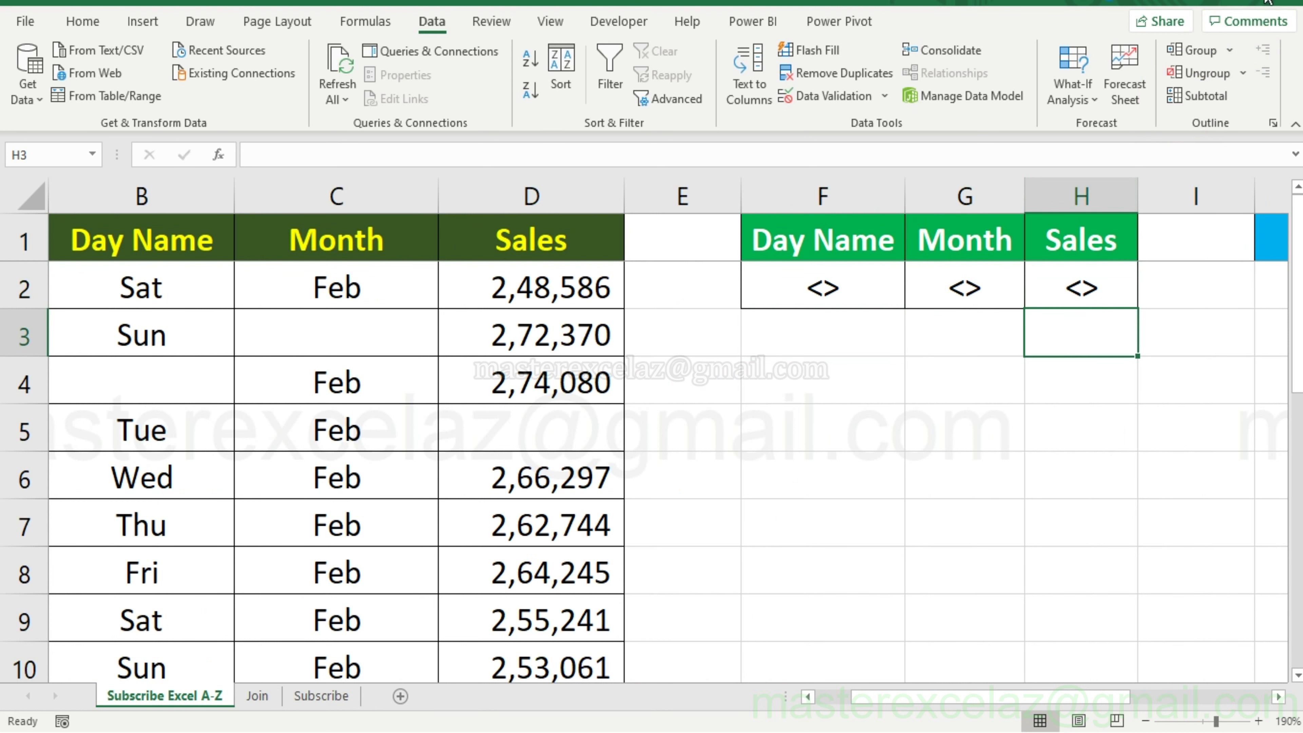
left_click(1265, 1)
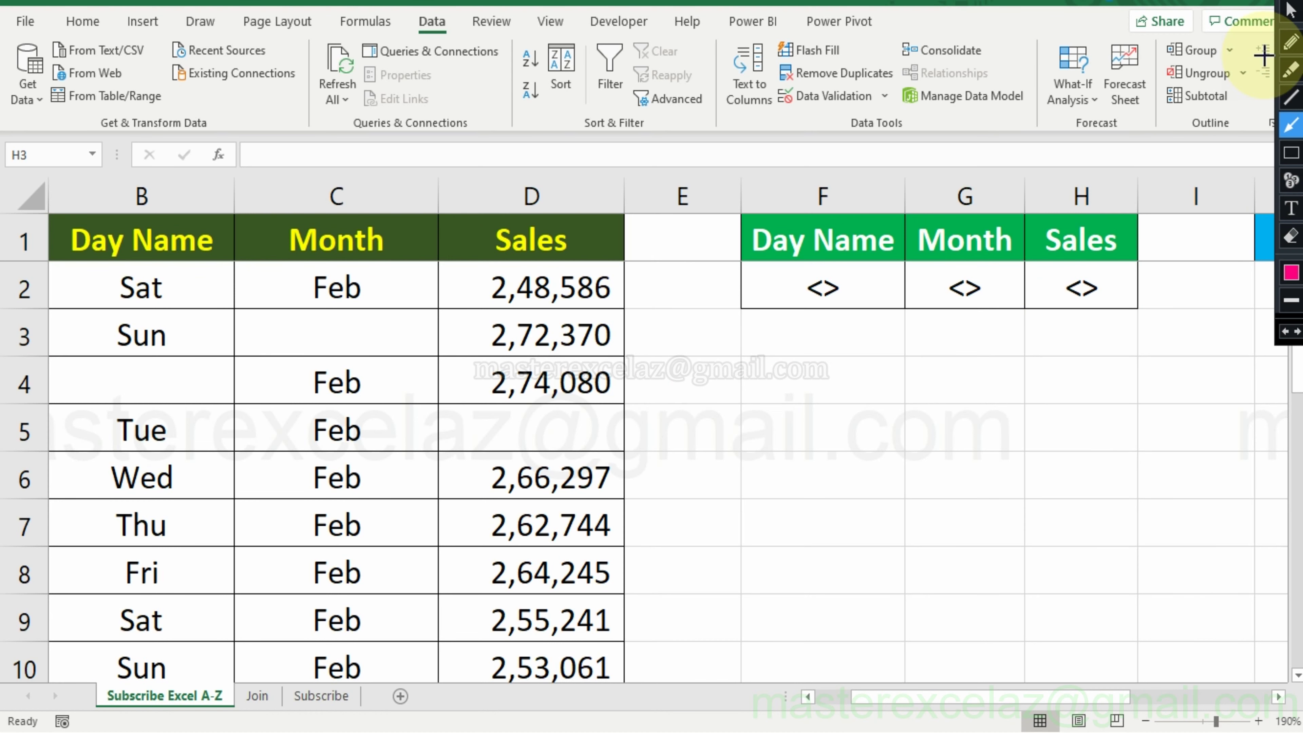
left_click(764, 459)
type("This symbol ")
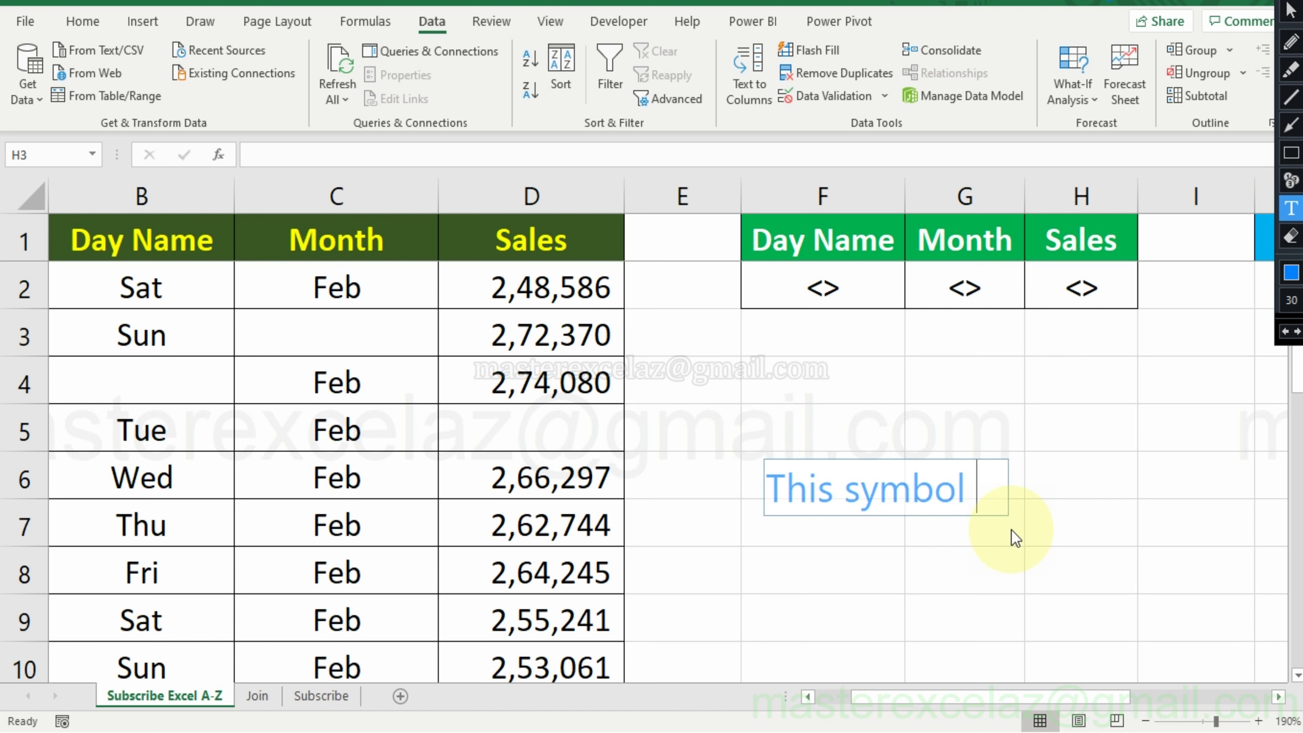
type("would exclude ")
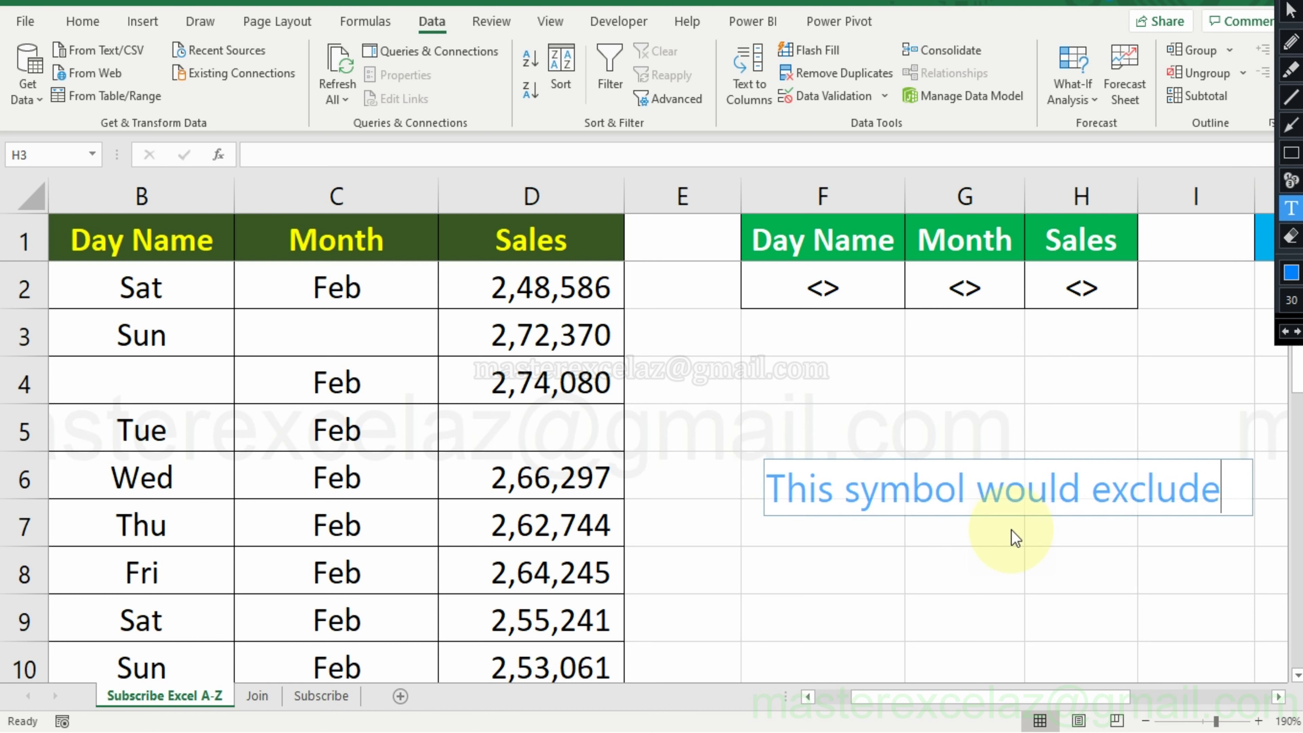
type("empty")
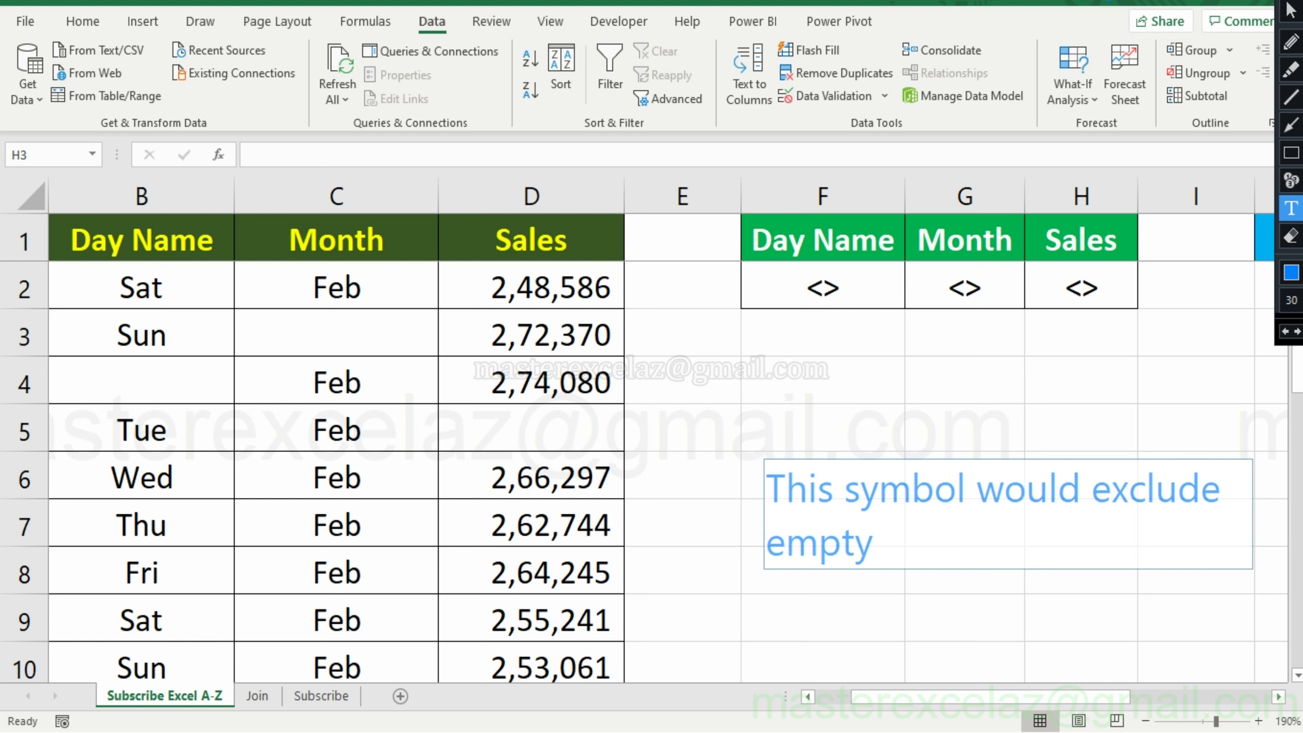
type("/blank cell")
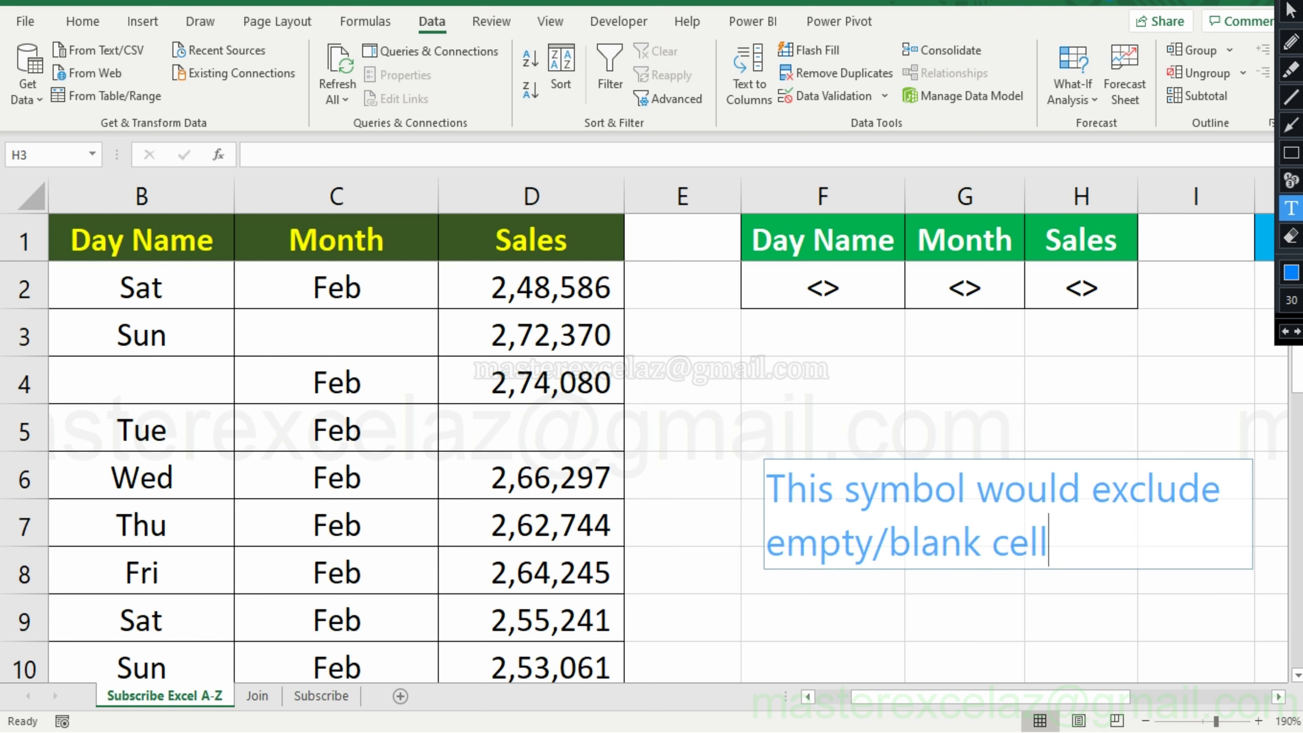
type("'s row")
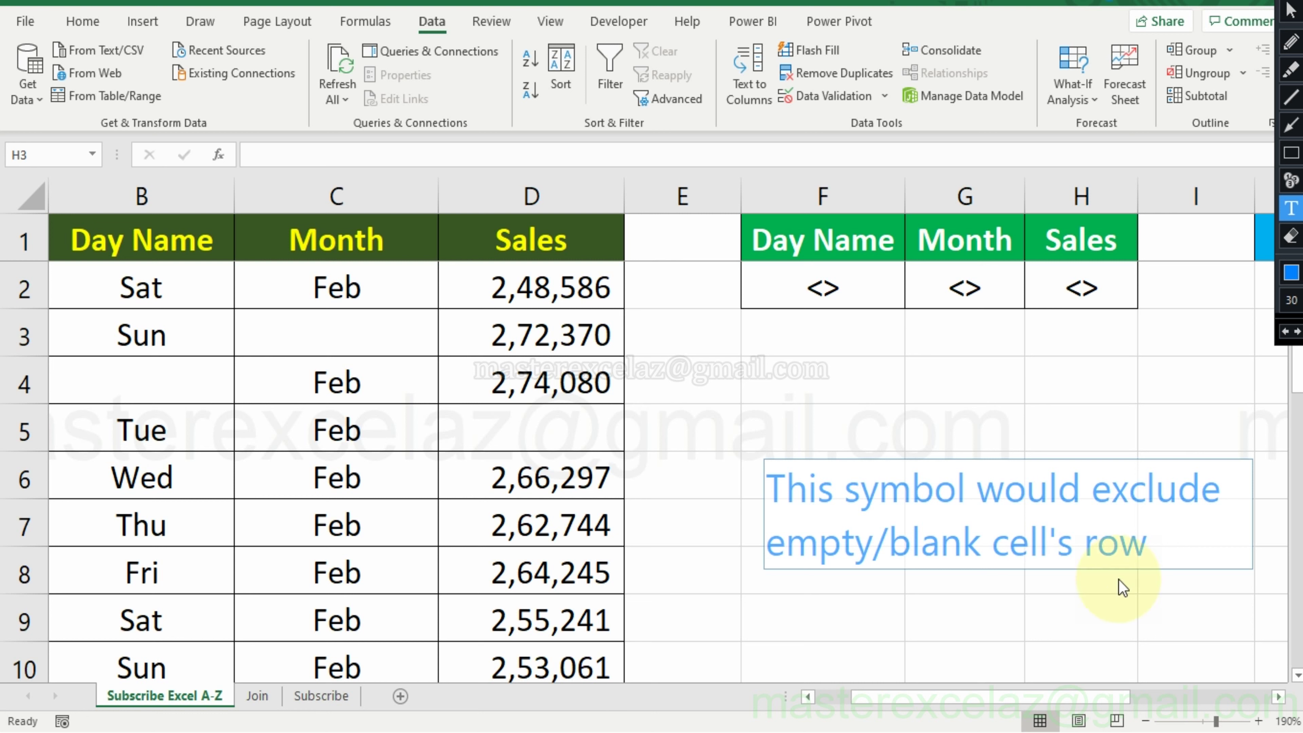
left_click(1182, 629)
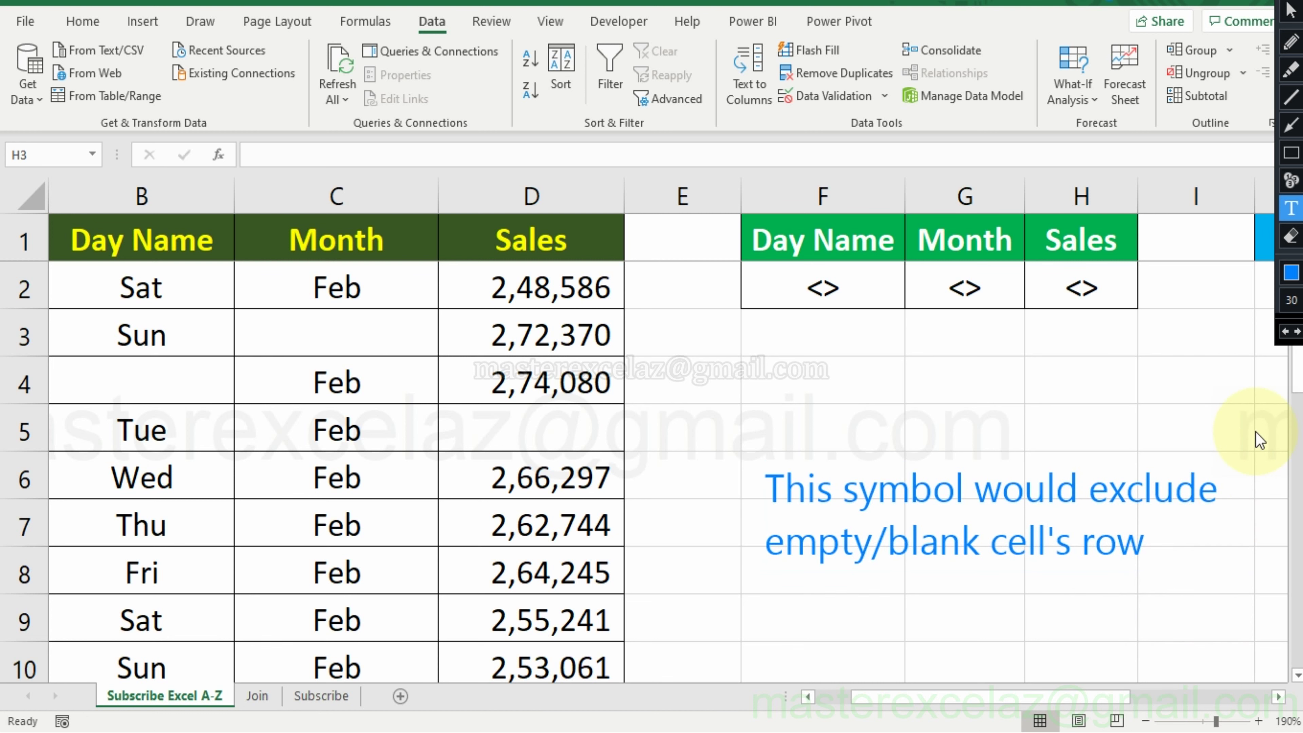
left_click(1291, 152)
left_click_drag(740, 260, 1139, 310)
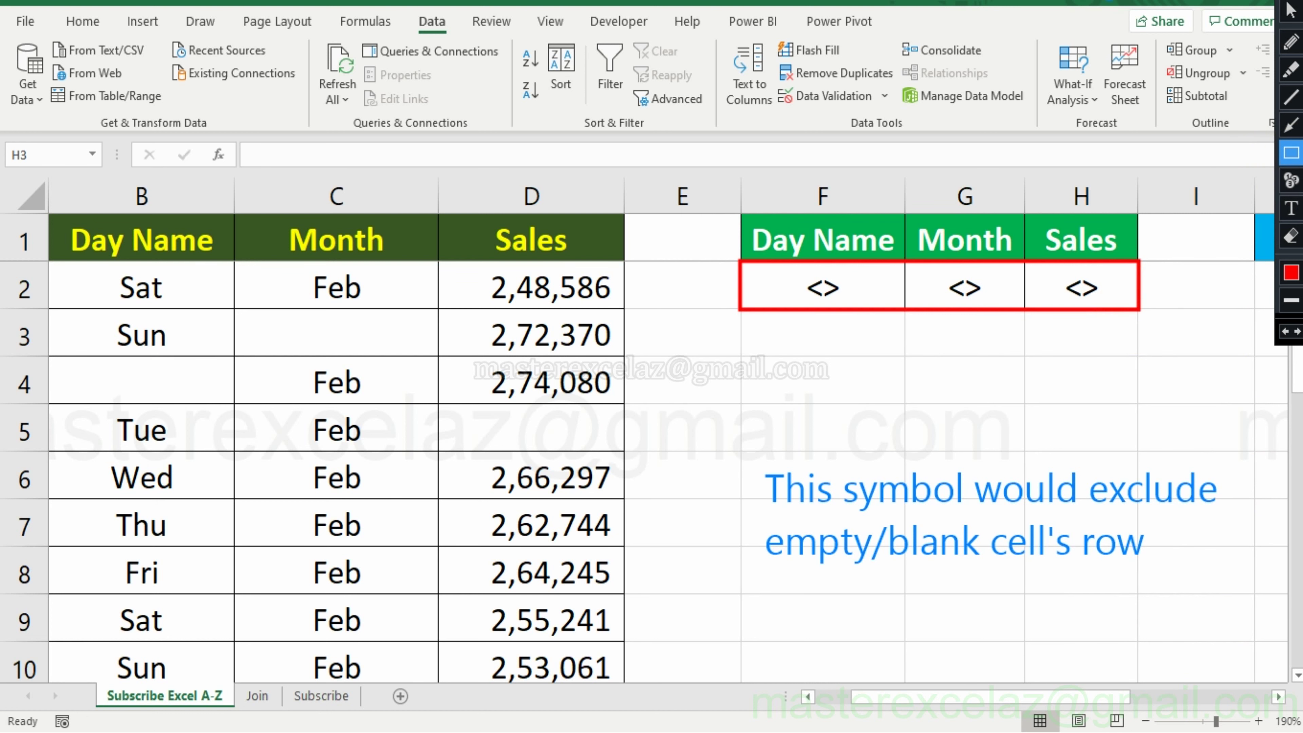
left_click(1291, 125)
left_click_drag(952, 485, 904, 311)
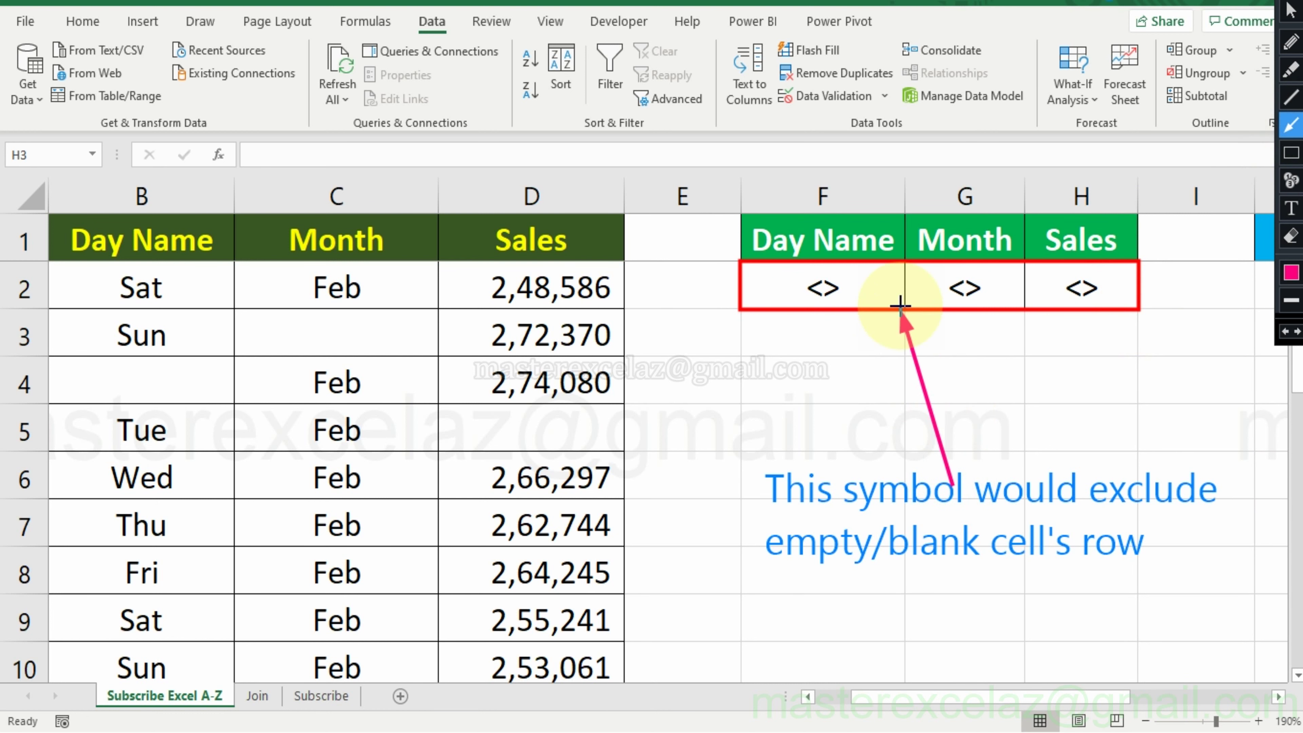
left_click(1291, 77)
left_click_drag(808, 288, 849, 286)
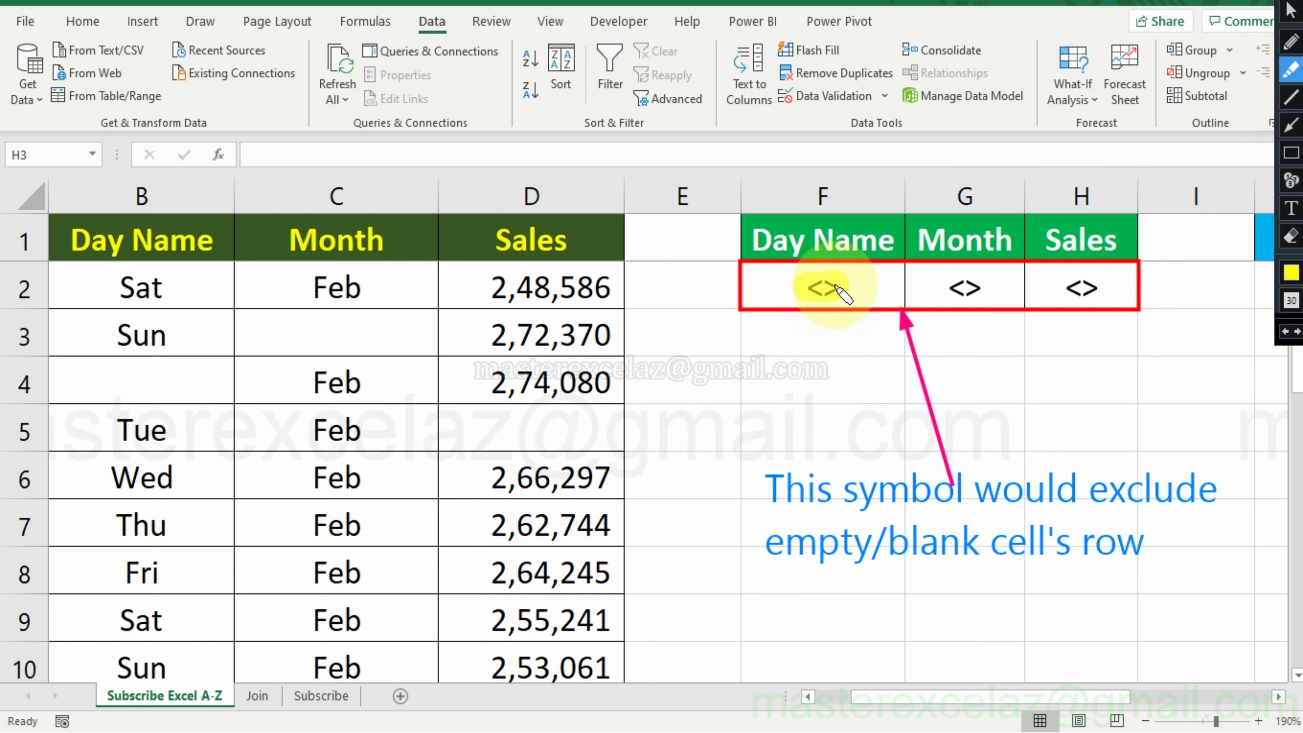
left_click_drag(938, 288, 993, 288)
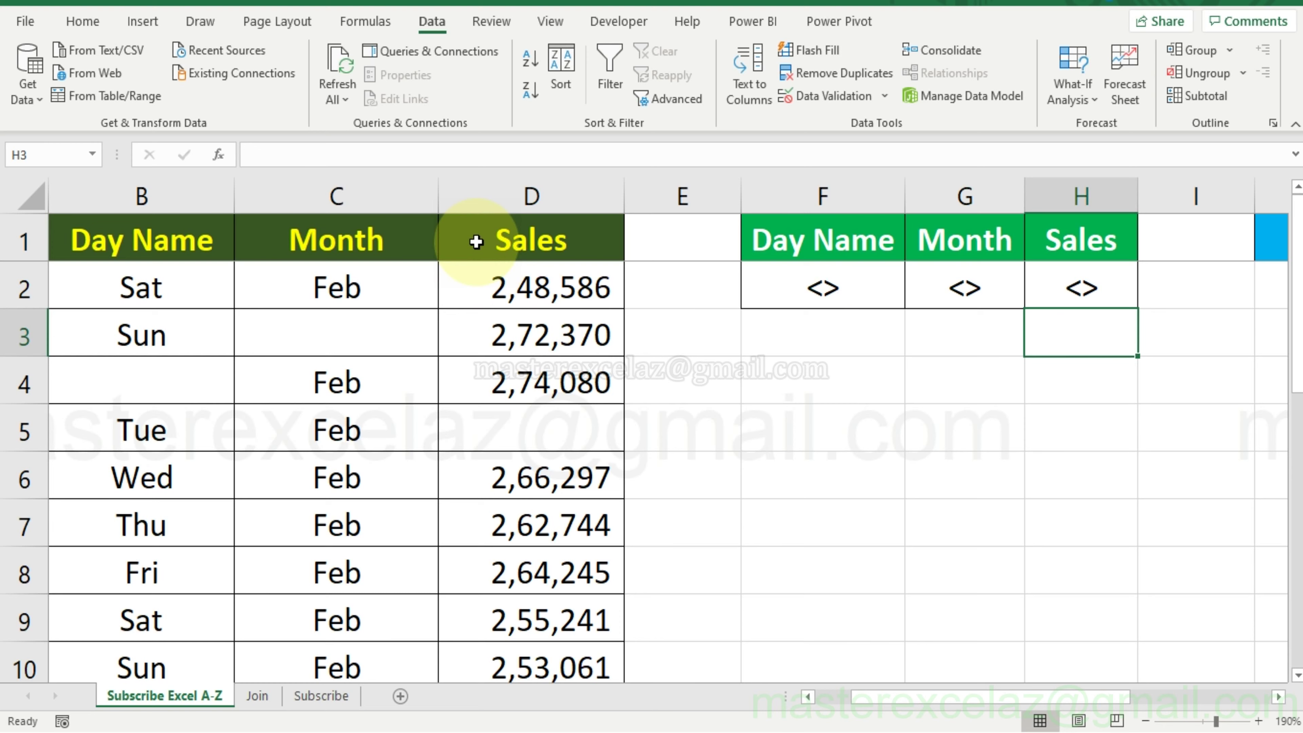
In Advanced Filter, choose Copy to another location with list range A1:D12
key("ctrl+Home")
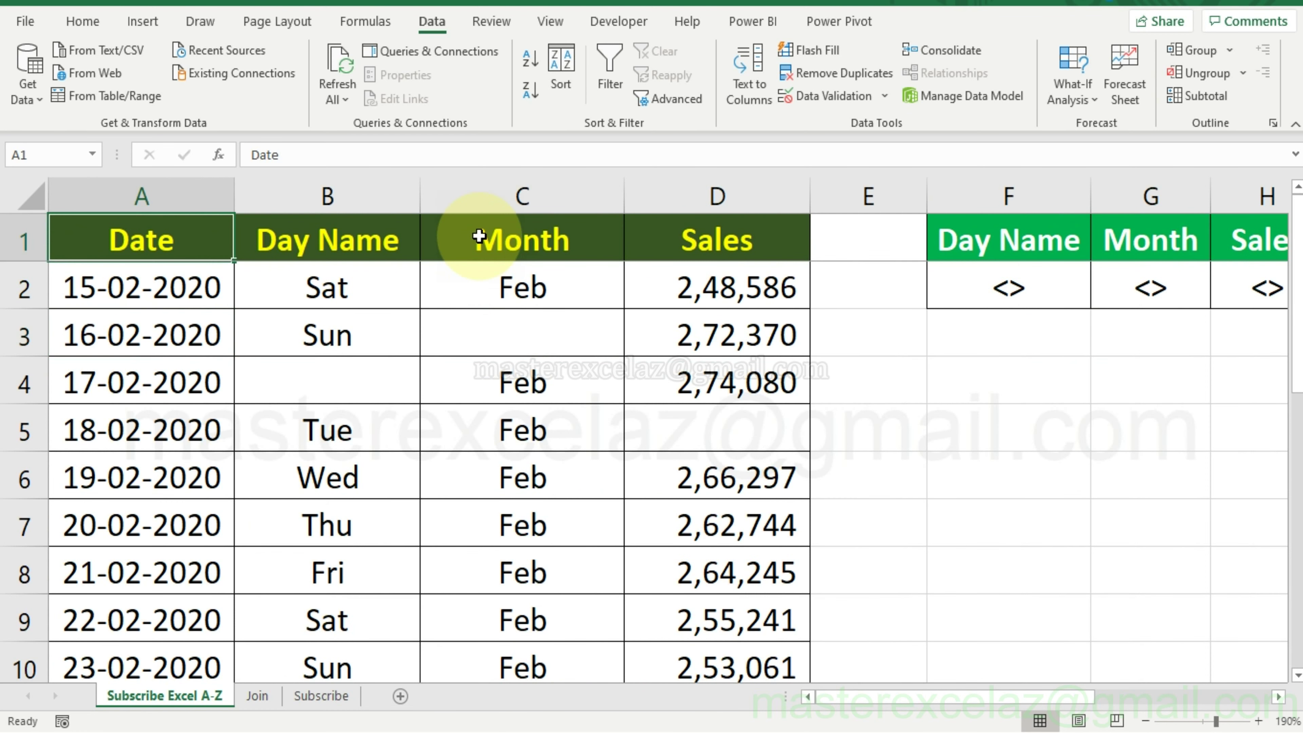
left_click(681, 103)
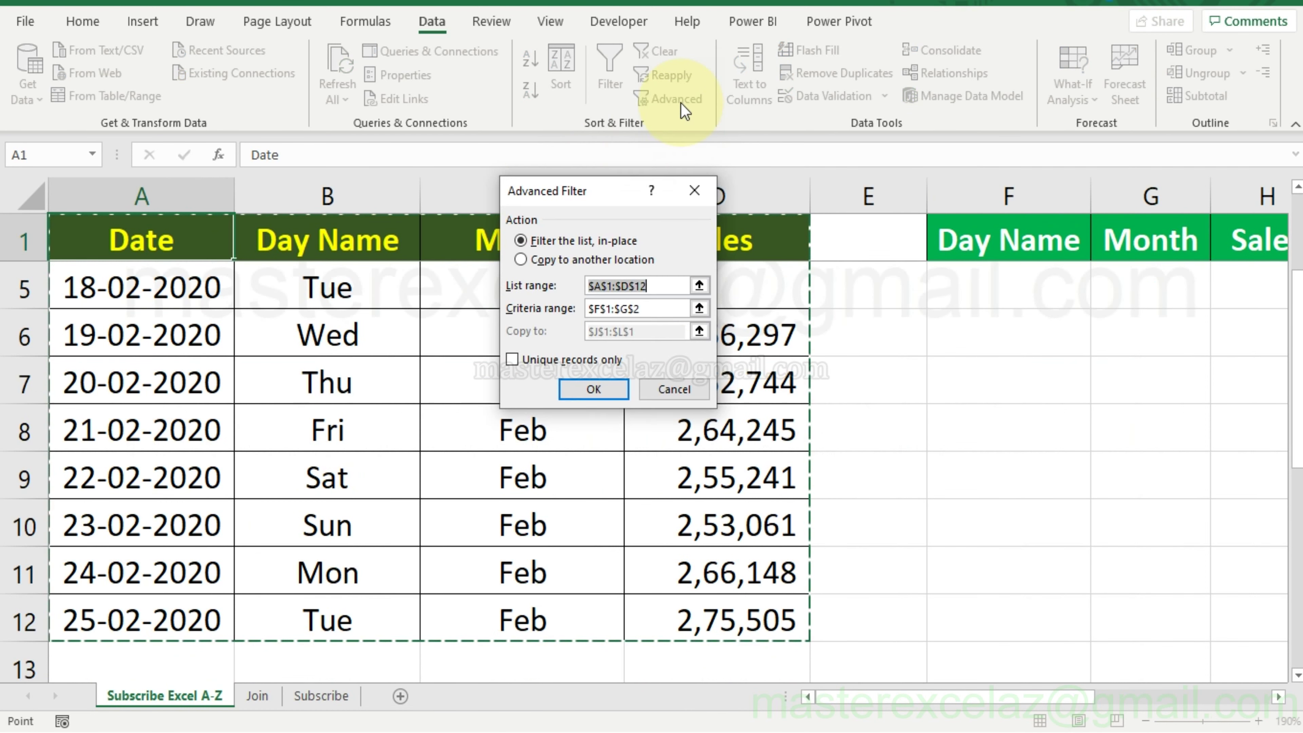
left_click(521, 260)
left_click(623, 285)
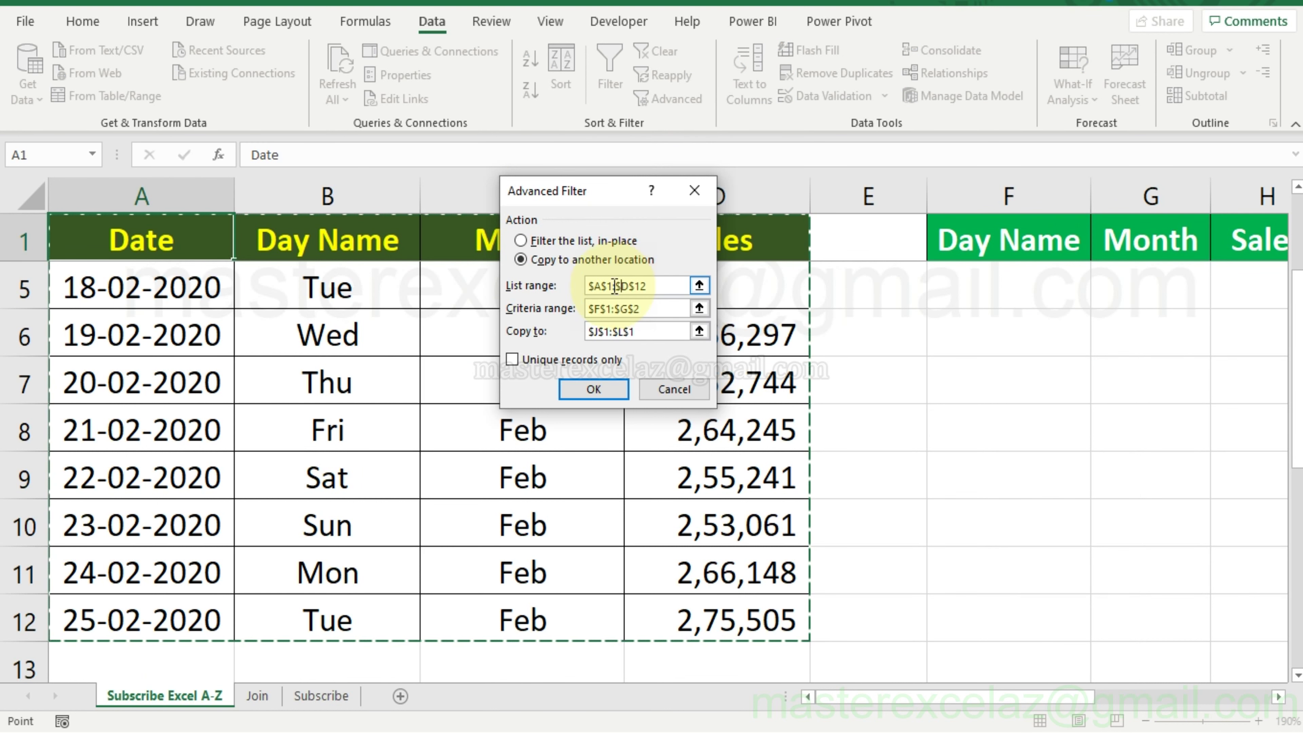
left_click(163, 252)
key("ctrl+shift+Down")
key("ctrl+shift+Right")
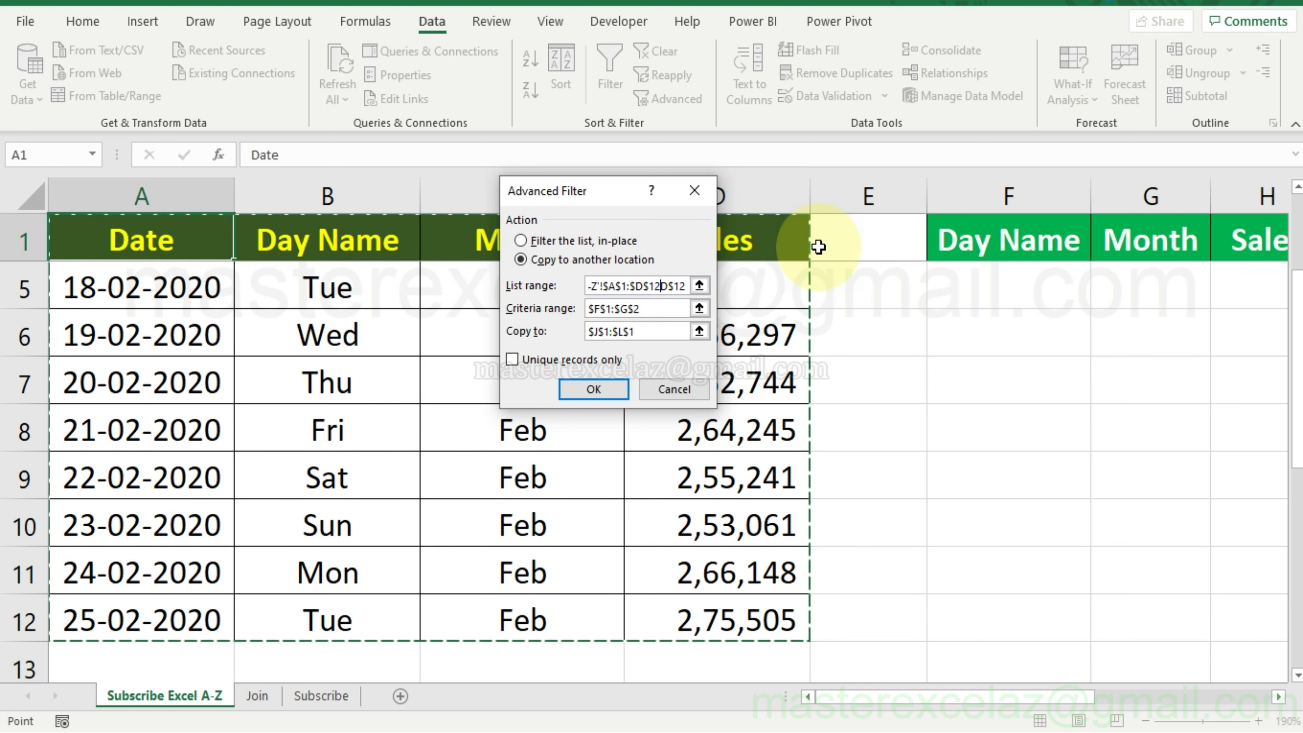
left_click(542, 310)
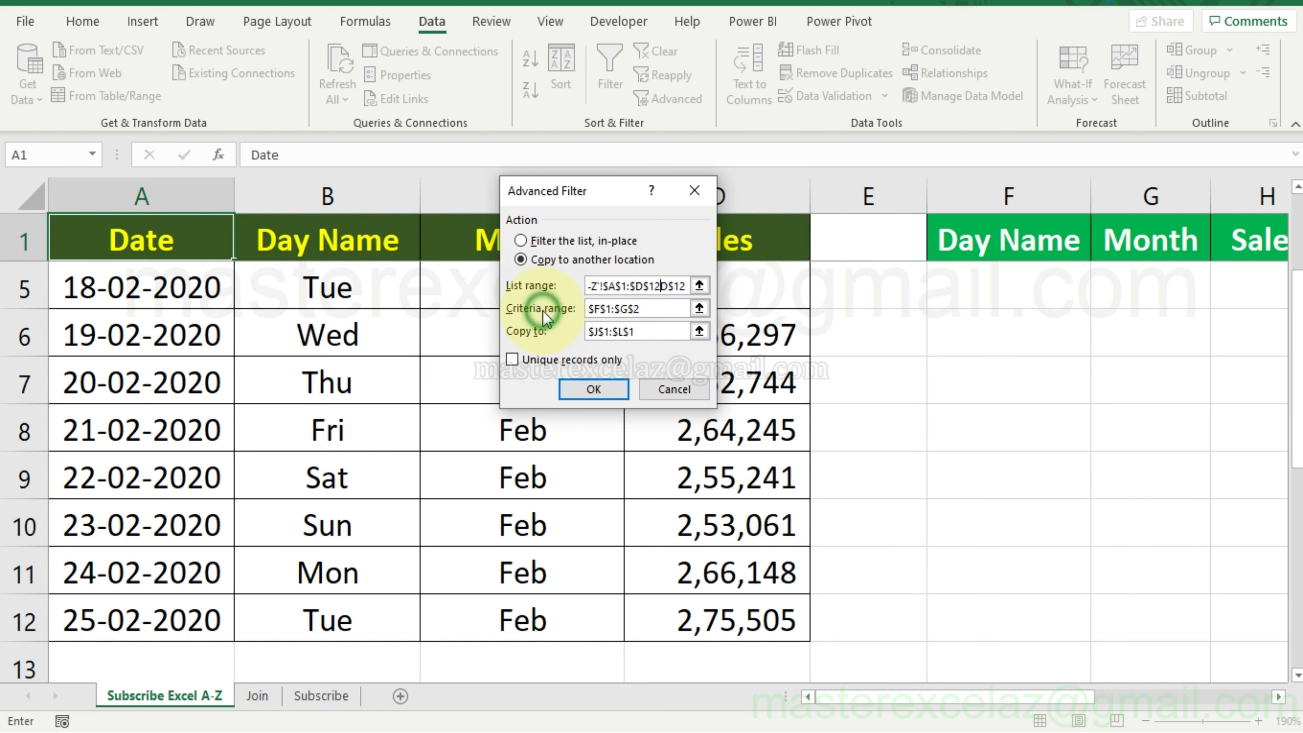
Replace the criteria range with F1:H2
left_click(641, 308)
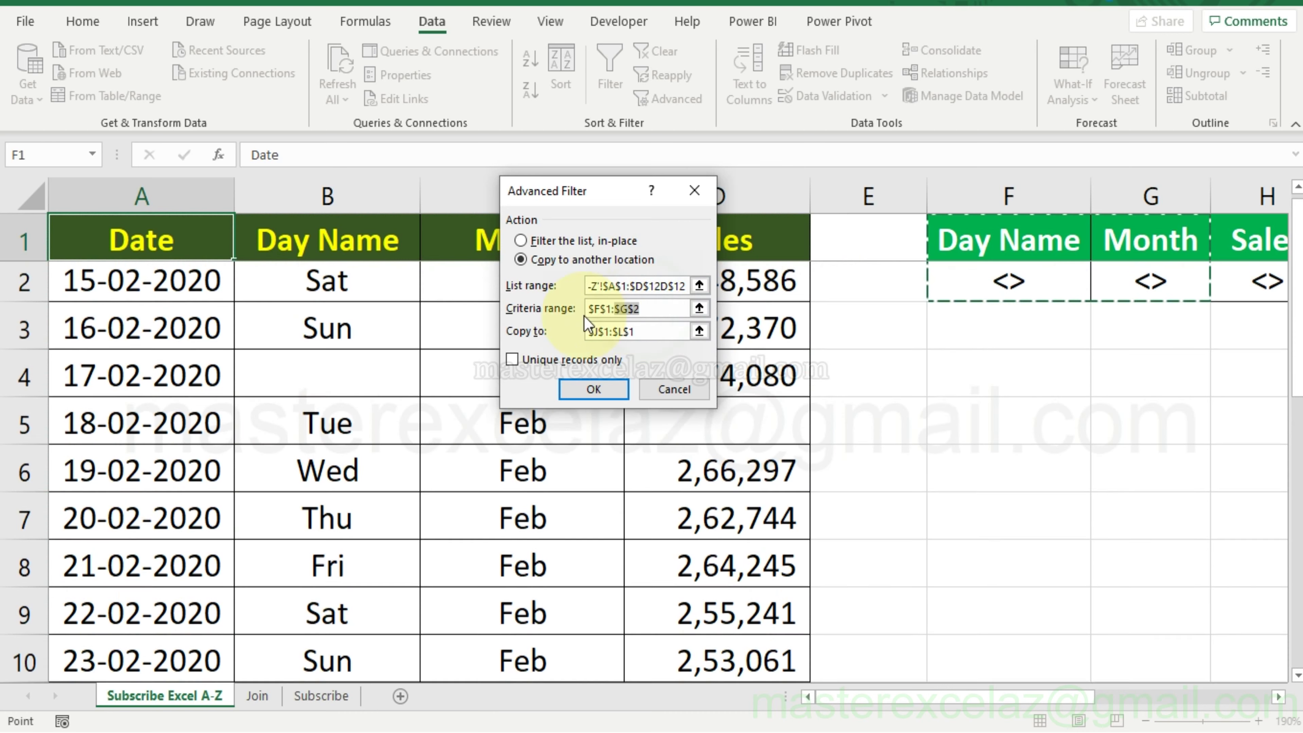
left_click(1012, 234)
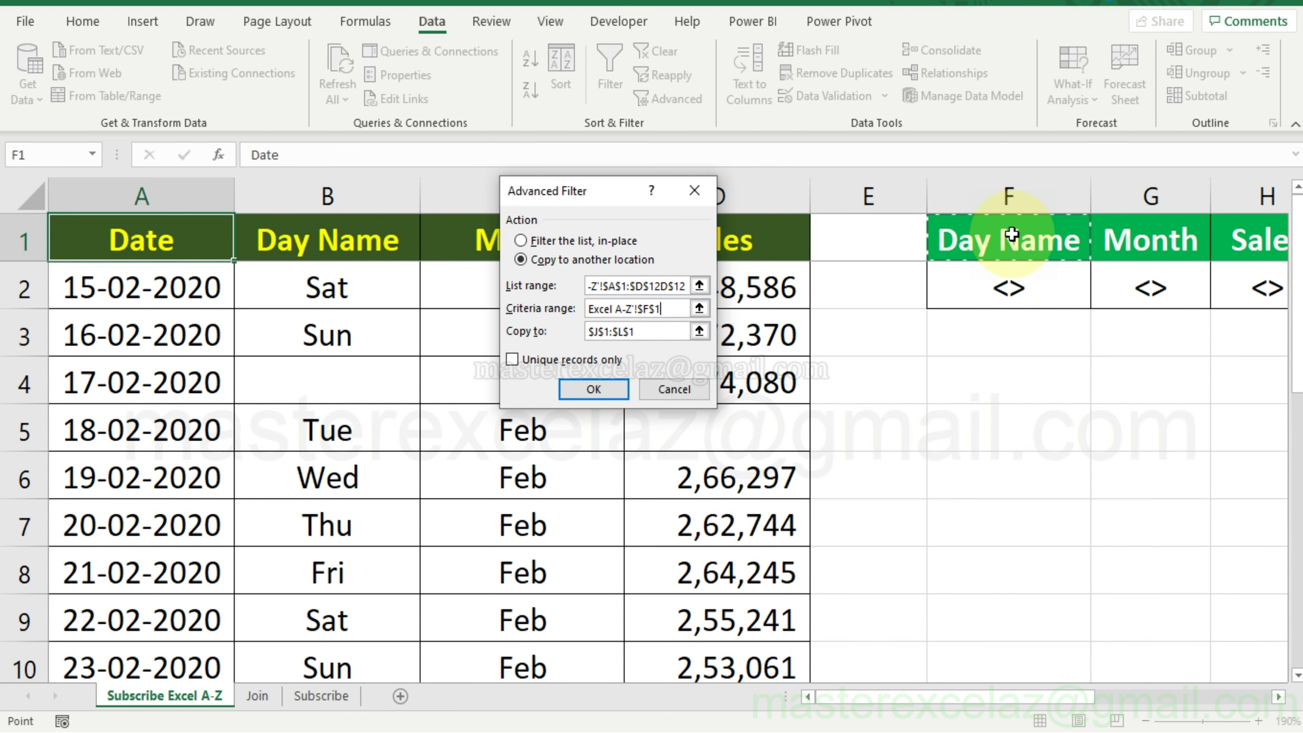
left_click(664, 308)
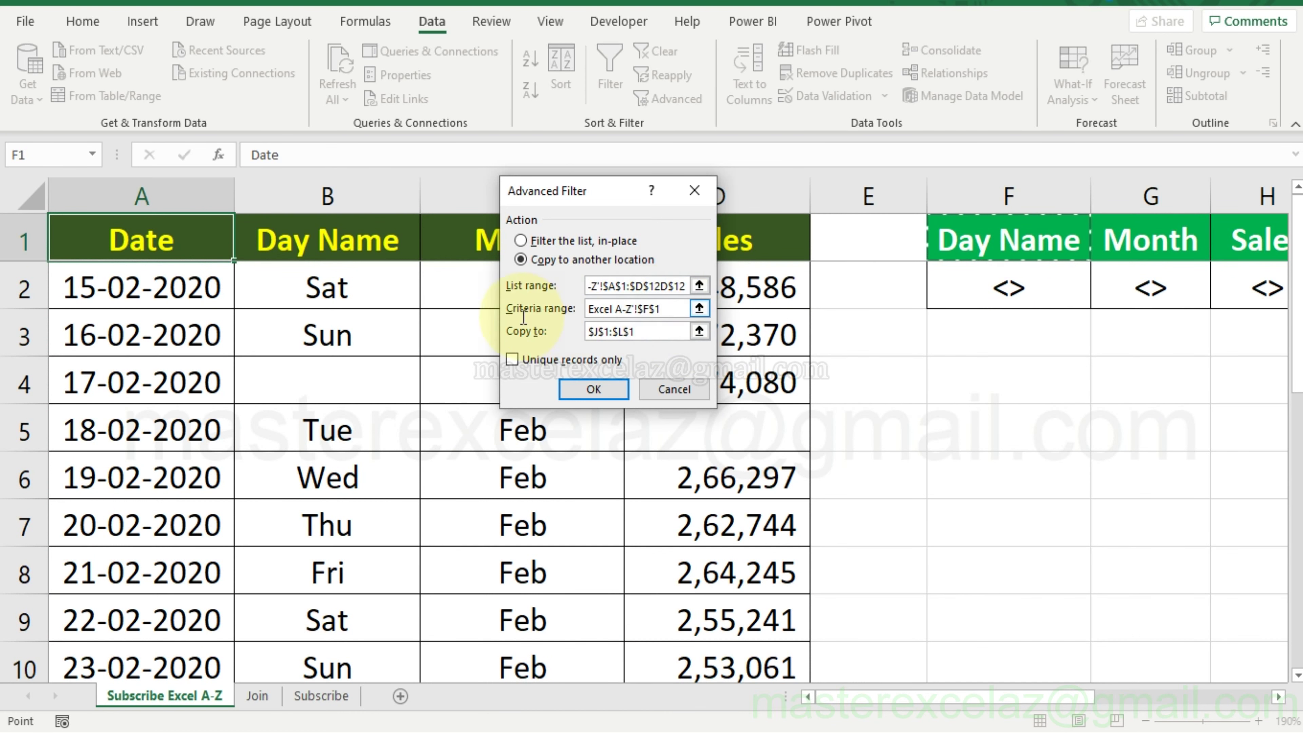
left_click_drag(664, 308, 548, 306)
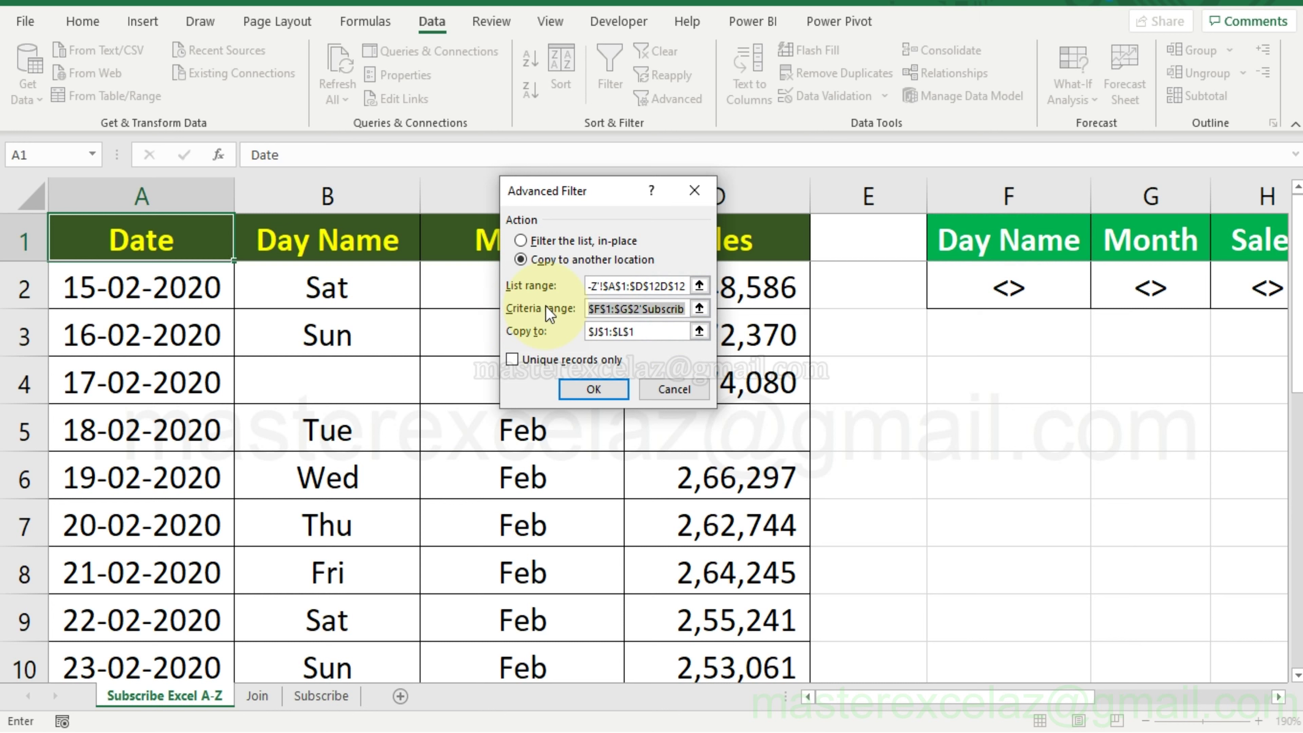
key("BackSpace")
left_click_drag(984, 247, 1239, 303)
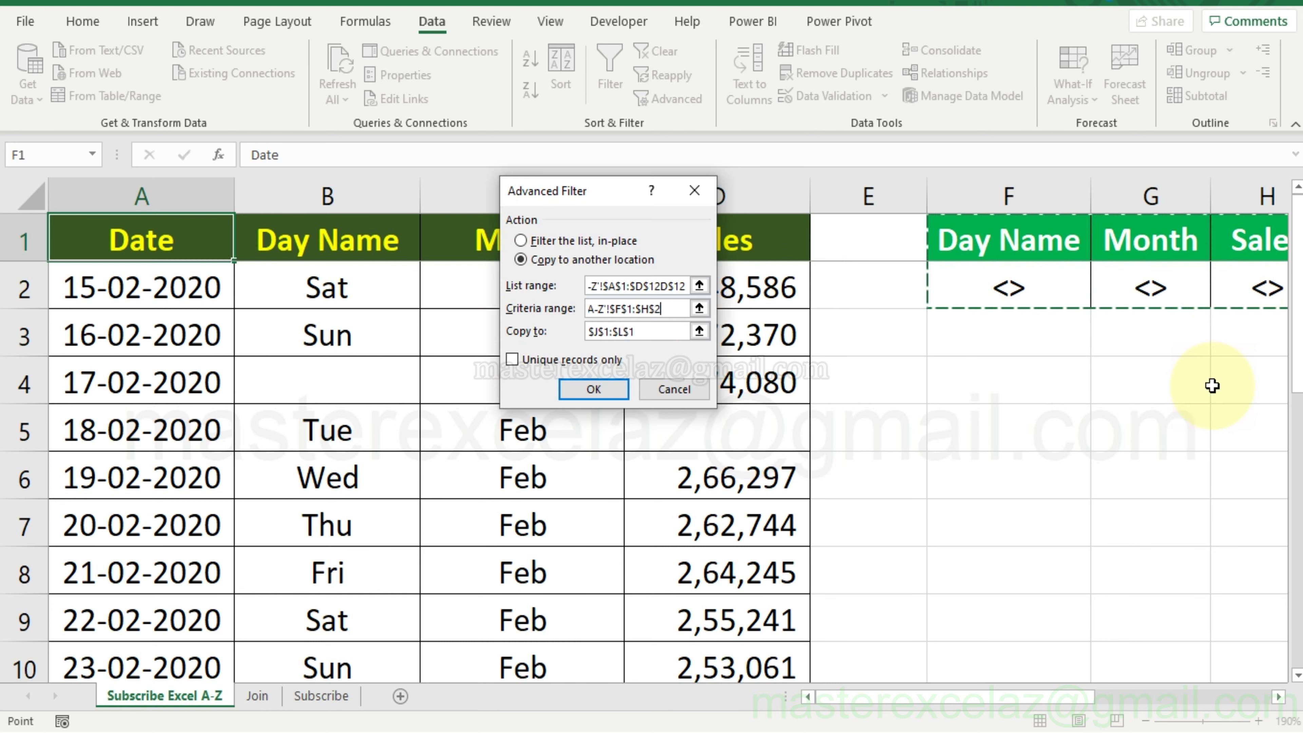
left_click_drag(1076, 696, 1129, 702)
left_click(1067, 254)
mouse_move(840, 234)
left_mouse_down()
mouse_move(1004, 278)
mouse_move(1074, 282)
left_mouse_up()
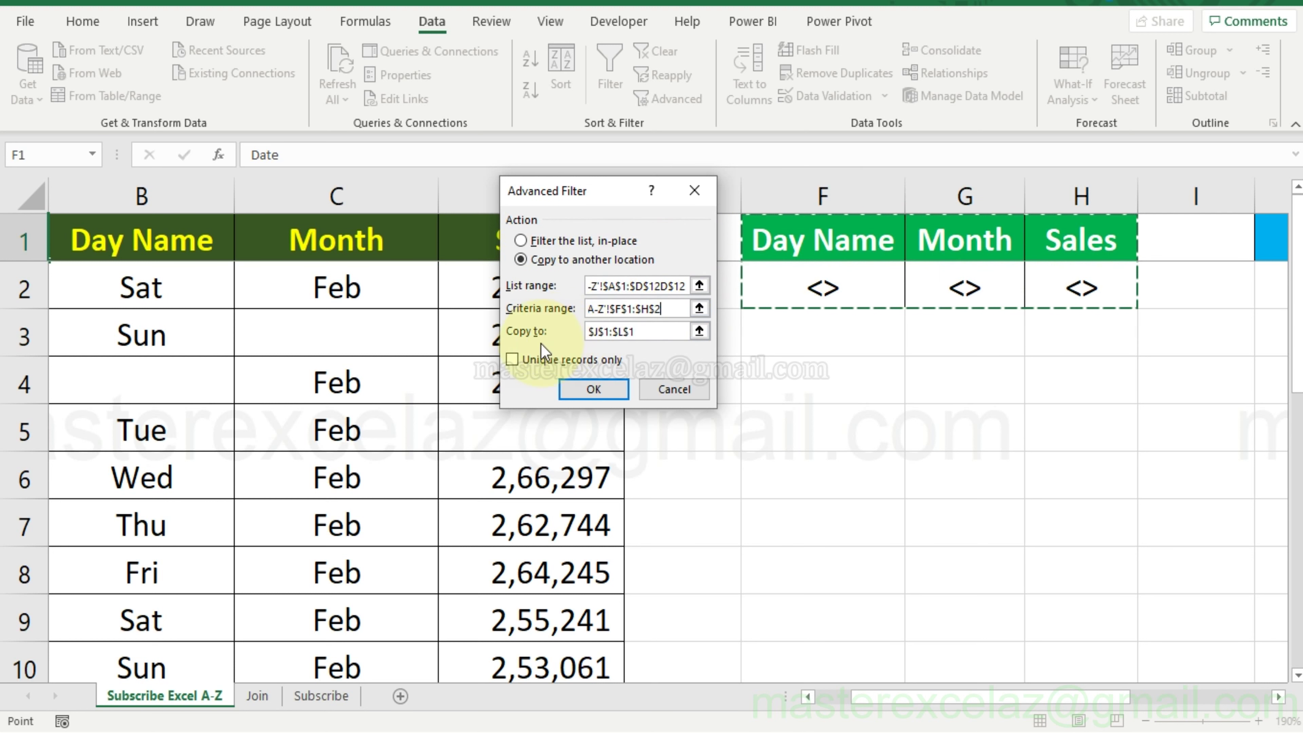
Set the Copy to range to J1:M1 and run the filter
left_click(630, 332)
left_click_drag(639, 334, 590, 335)
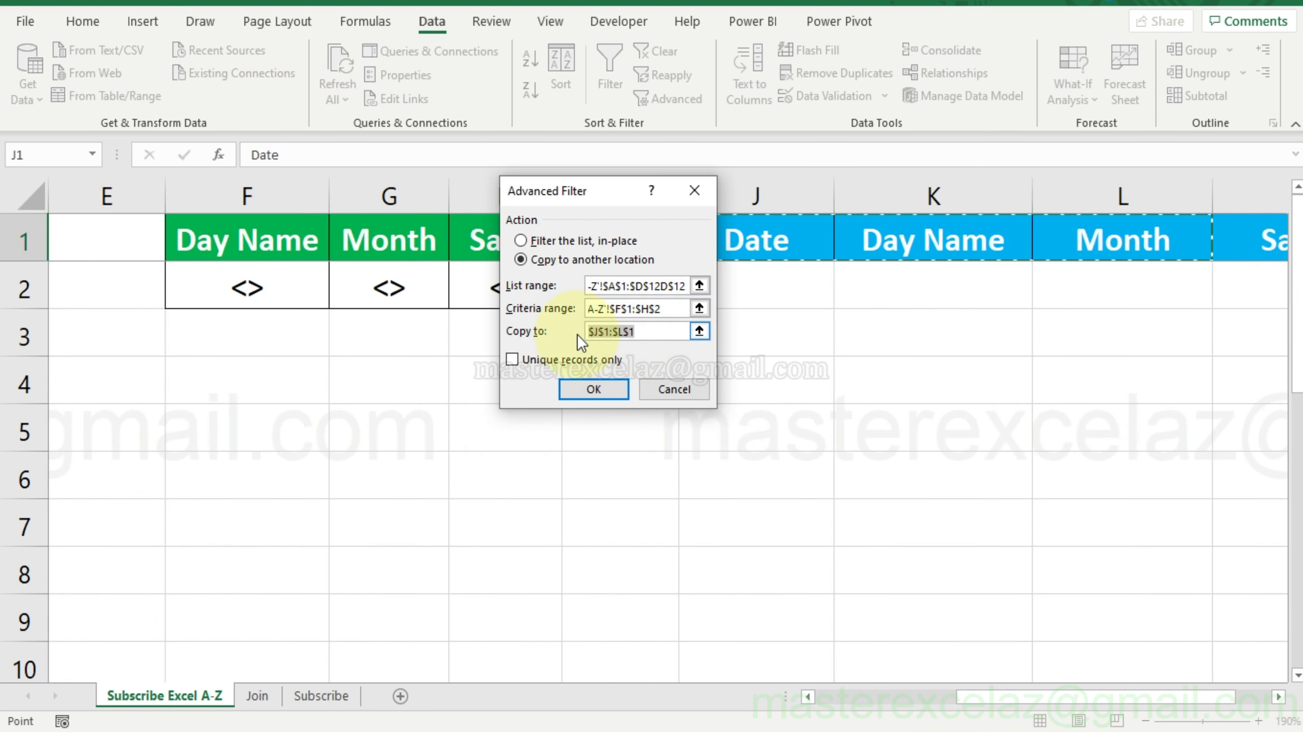
left_click_drag(776, 240, 1264, 235)
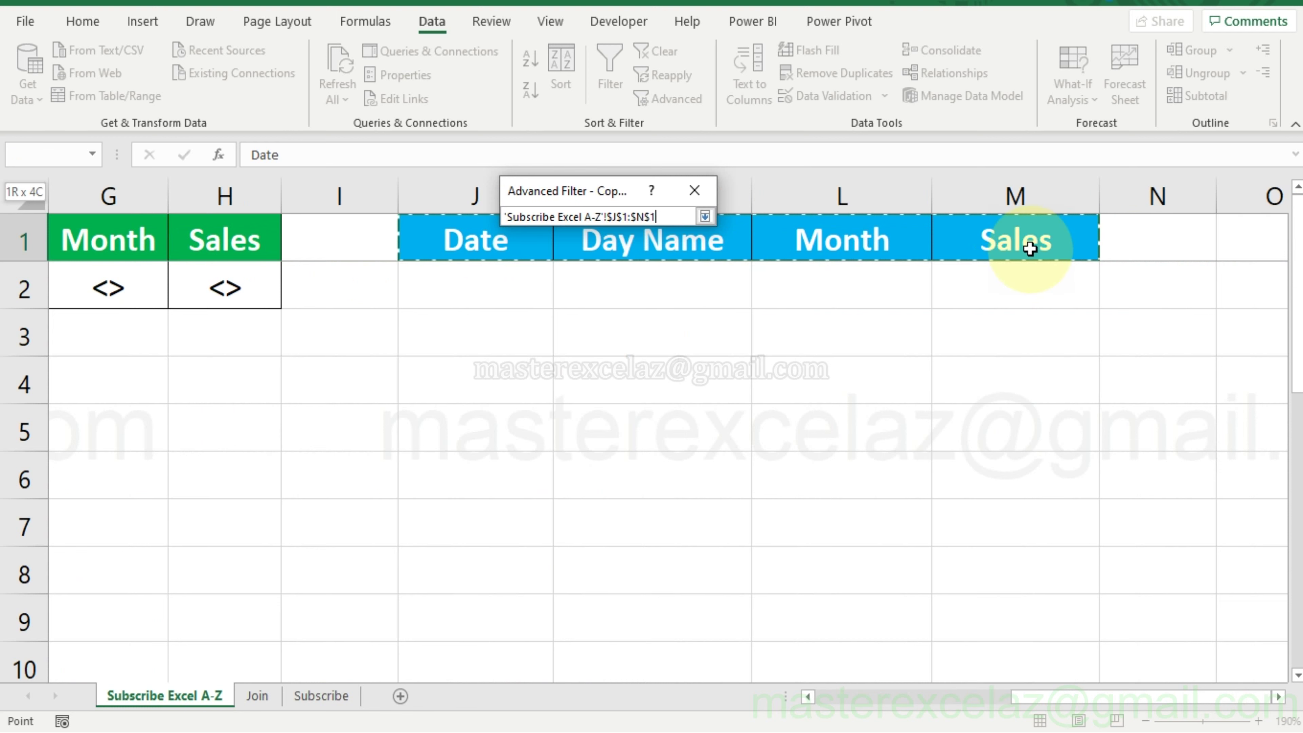
left_click_drag(1265, 235, 1030, 248)
left_click(593, 388)
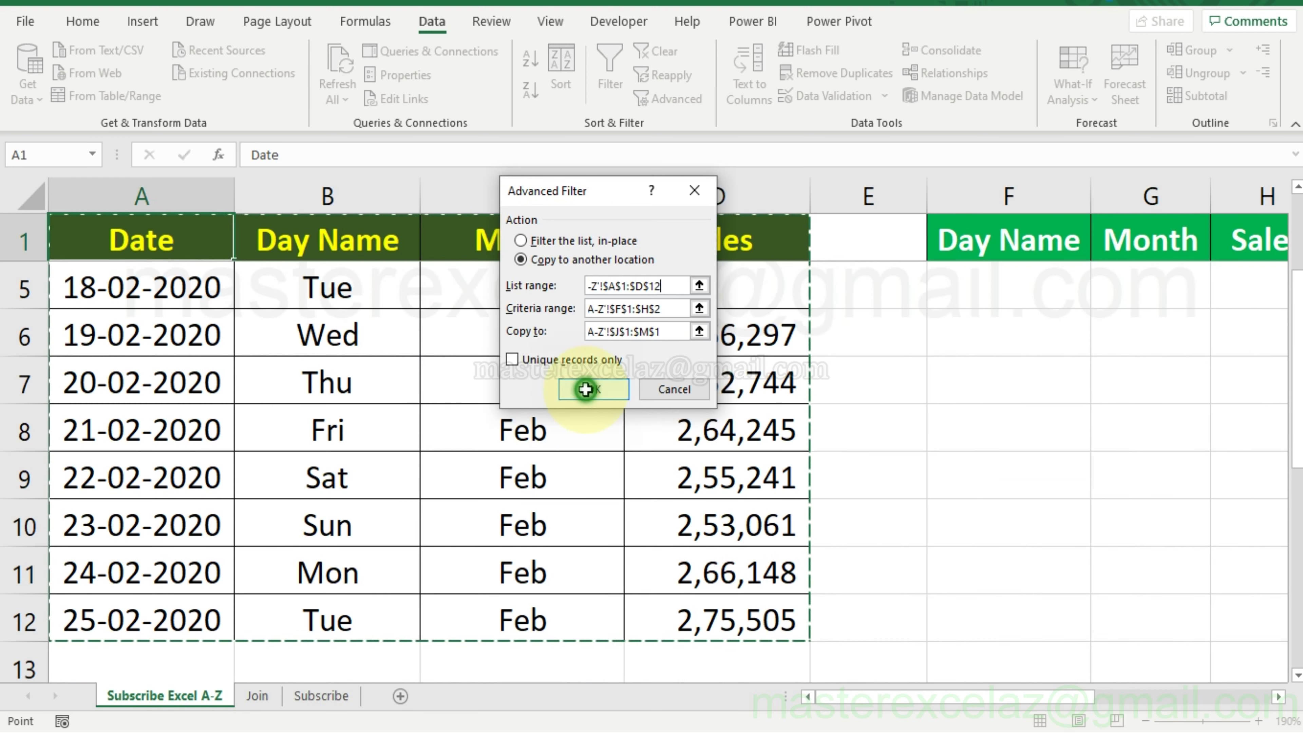
left_click(989, 245)
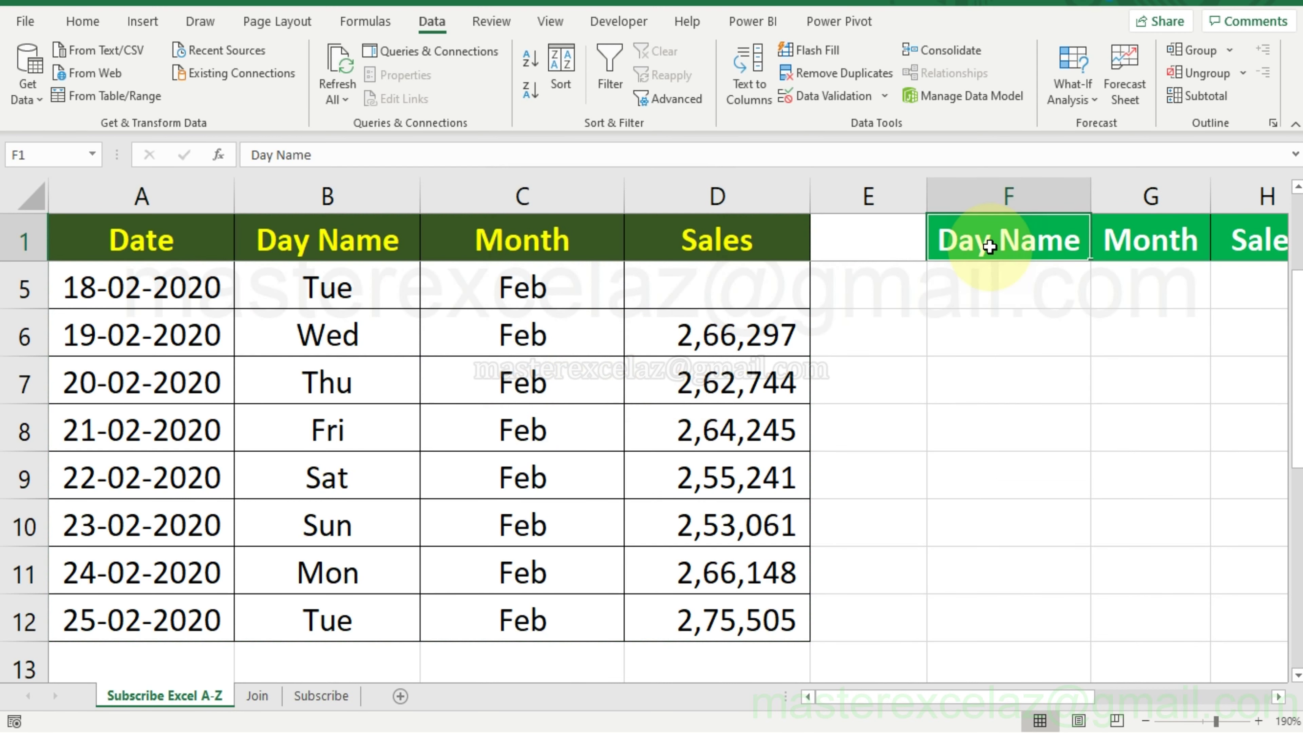
key("Right")
key("Right")
key("Right")
key("Right")
key("Right")
key("Right")
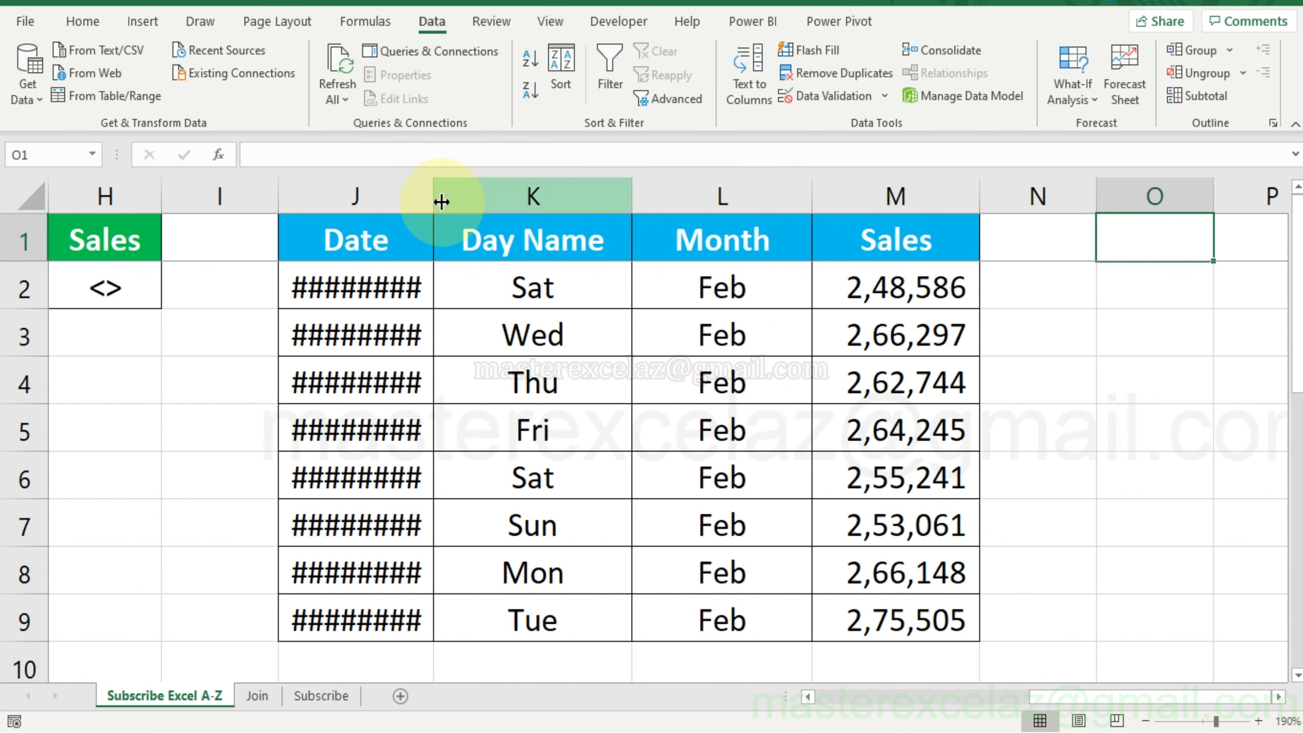
left_click(436, 195)
double_click(436, 196)
left_click(423, 229)
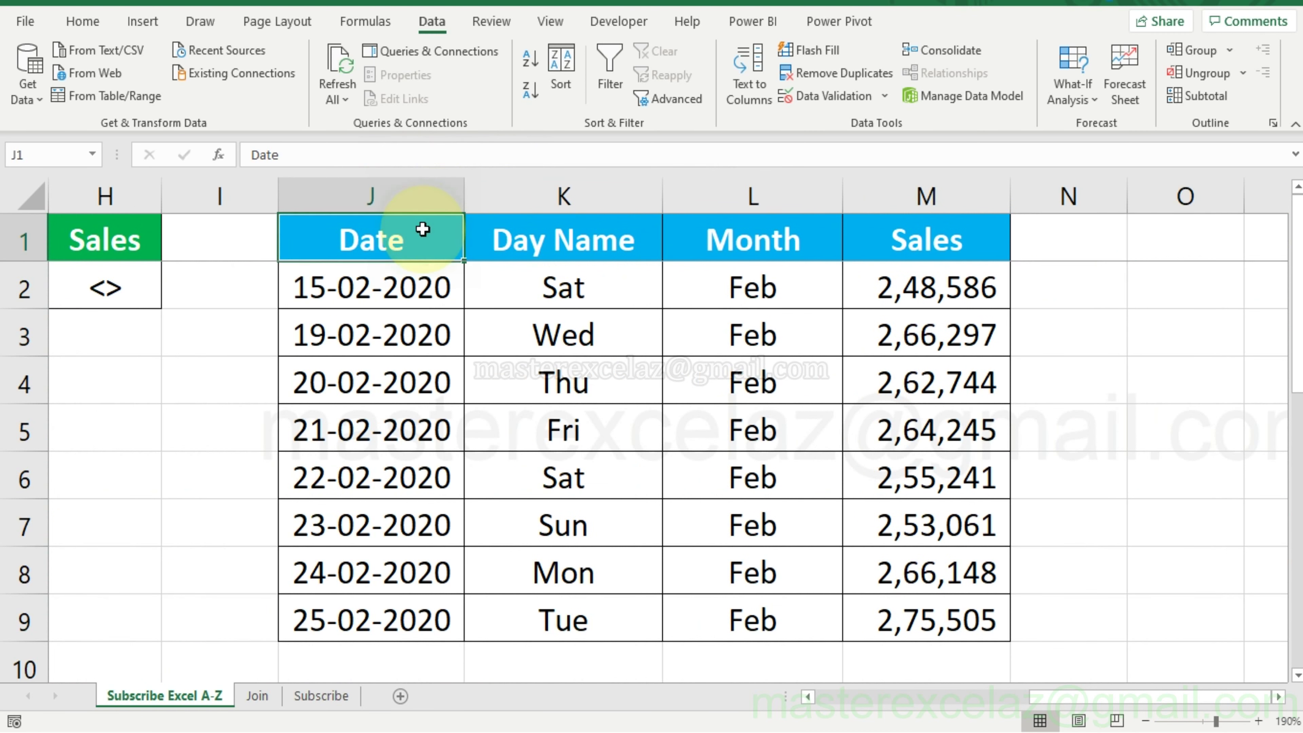
key("Down")
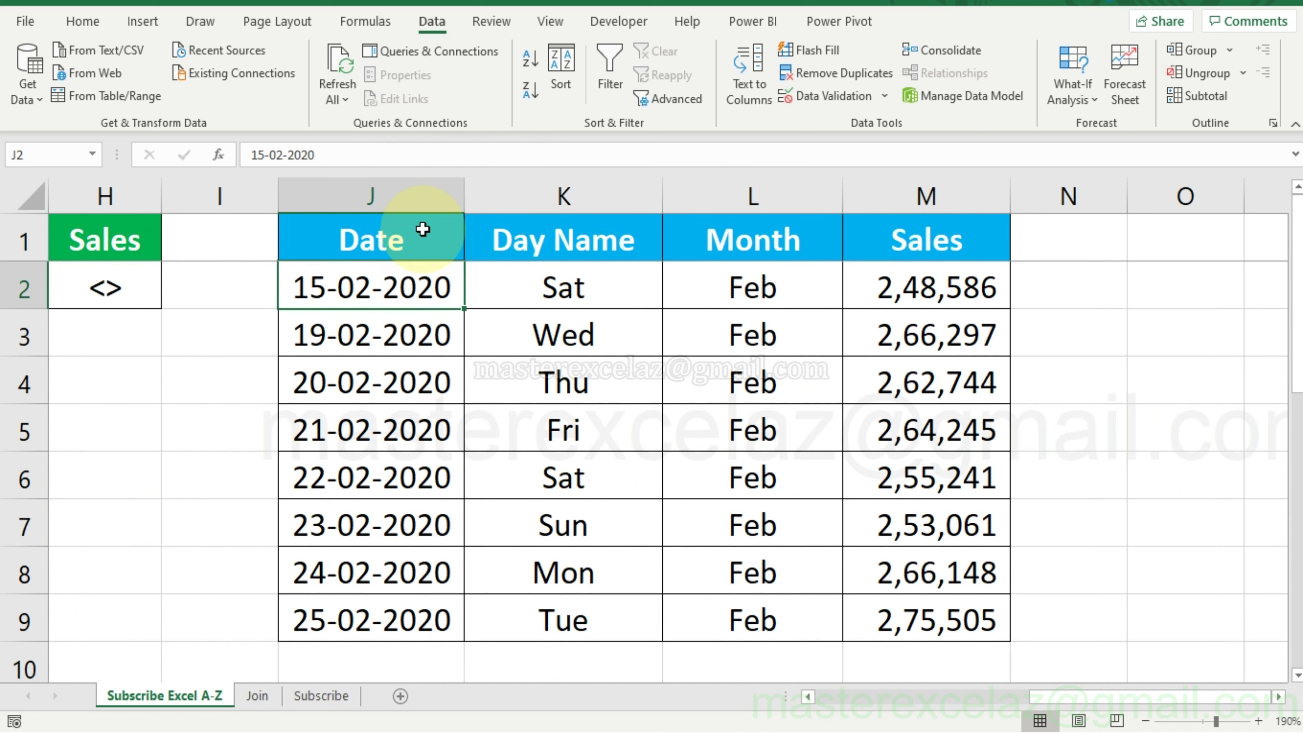
key("ctrl+Down")
key("ctrl+Up")
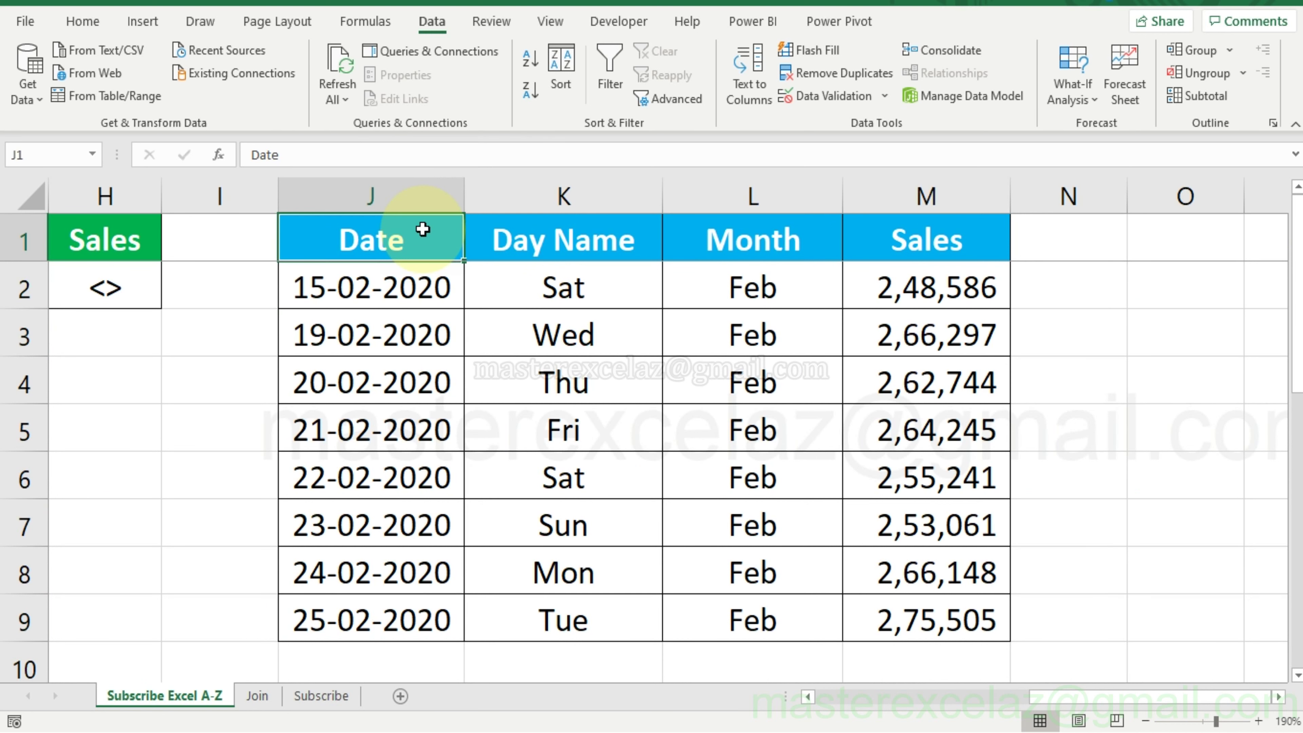
key("ctrl+Left")
key("ctrl+Left")
key("ctrl+Left")
key("ctrl+Left")
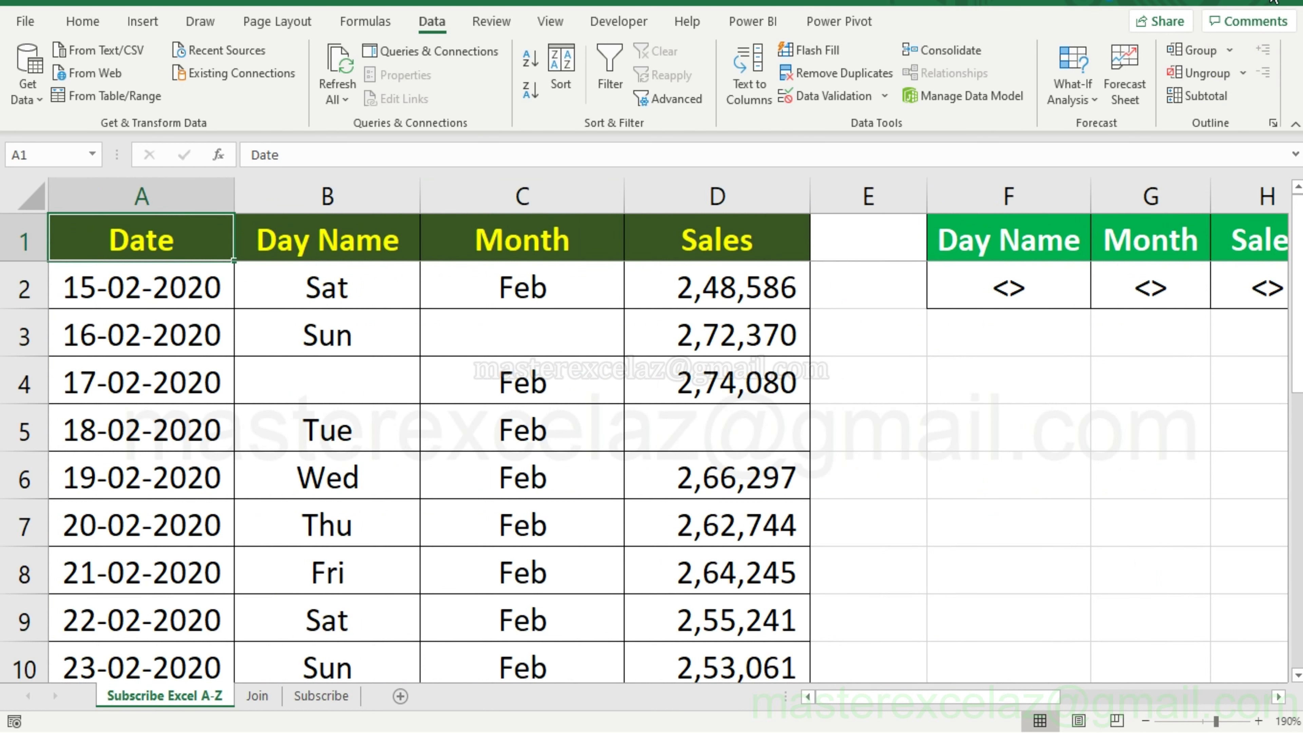
left_click(1290, 69)
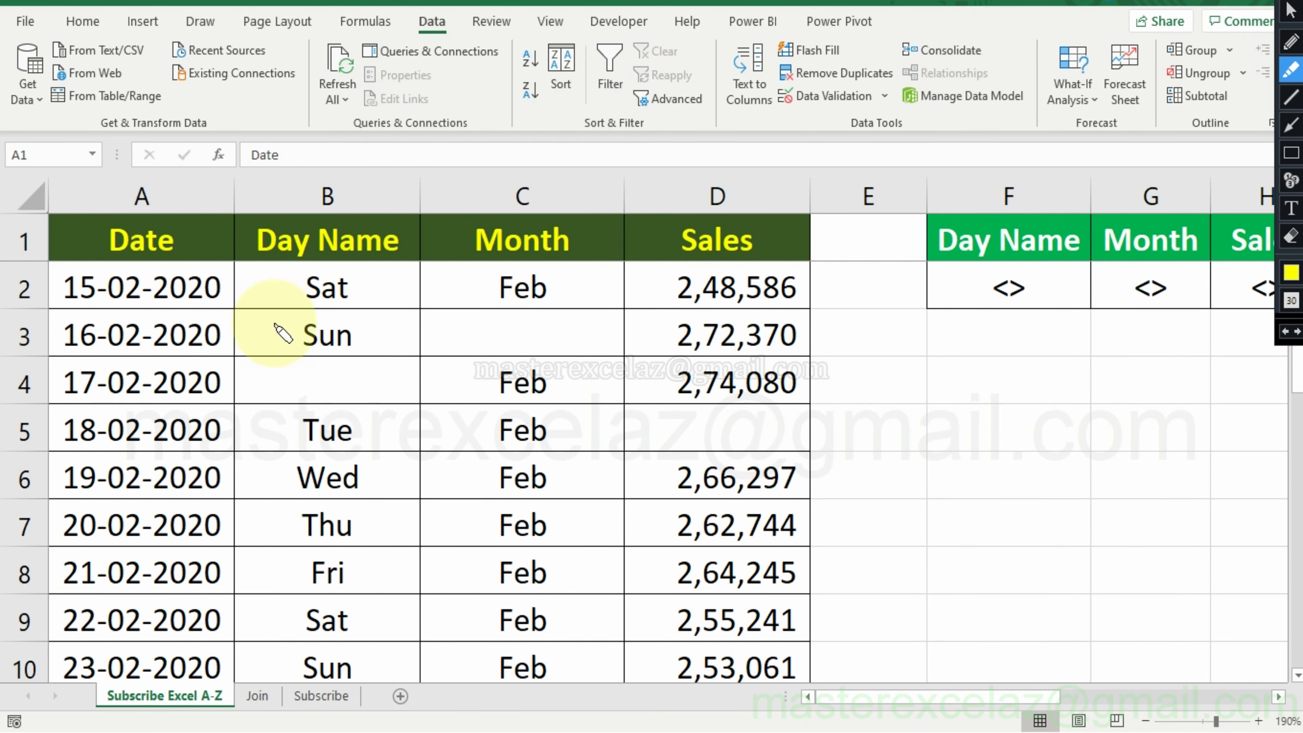
left_click_drag(483, 332, 575, 332)
left_click_drag(74, 337, 211, 333)
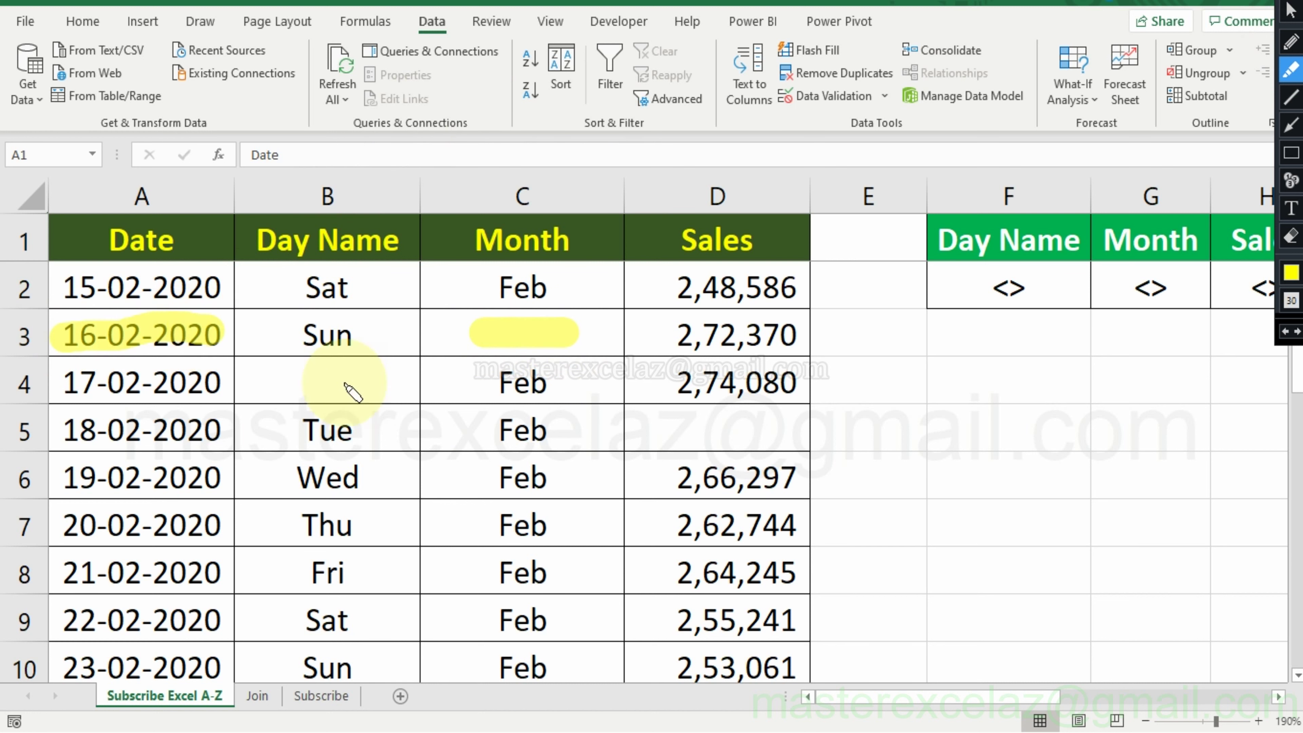
left_click_drag(275, 380, 393, 380)
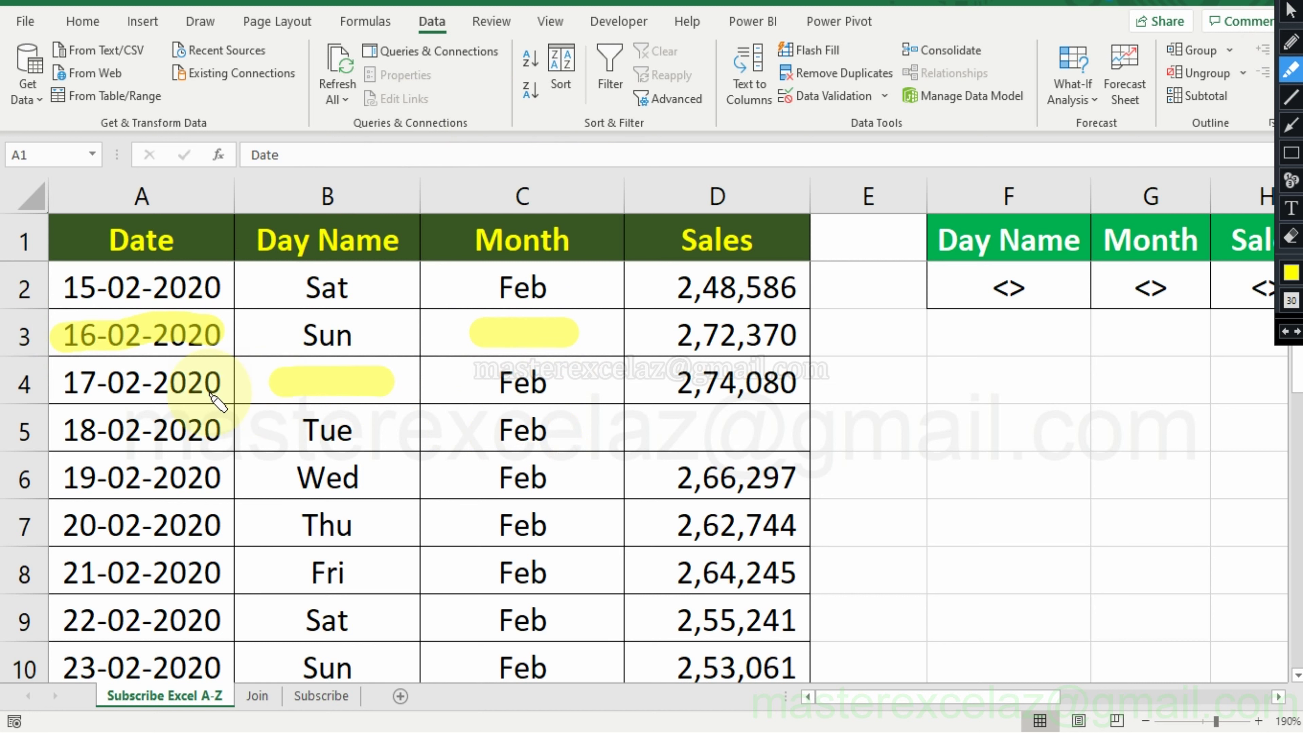
left_click_drag(208, 383, 212, 386)
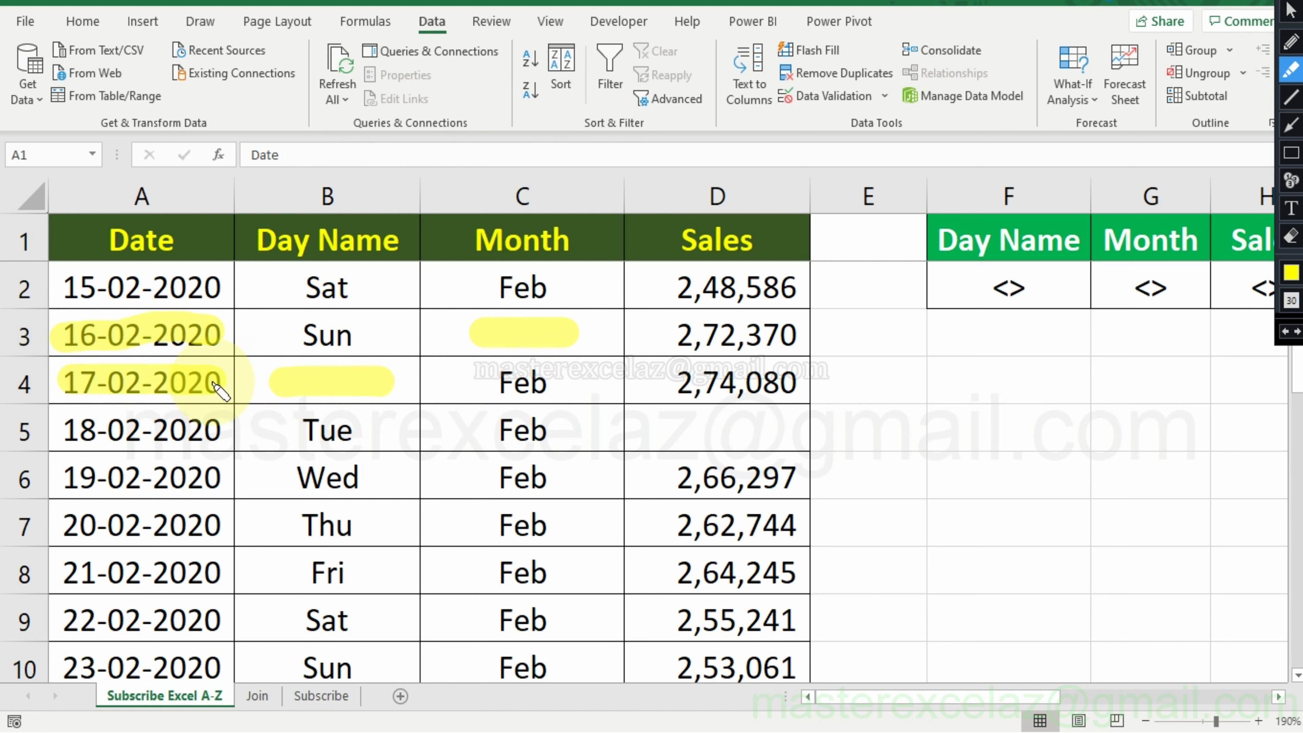
left_click_drag(690, 429, 792, 432)
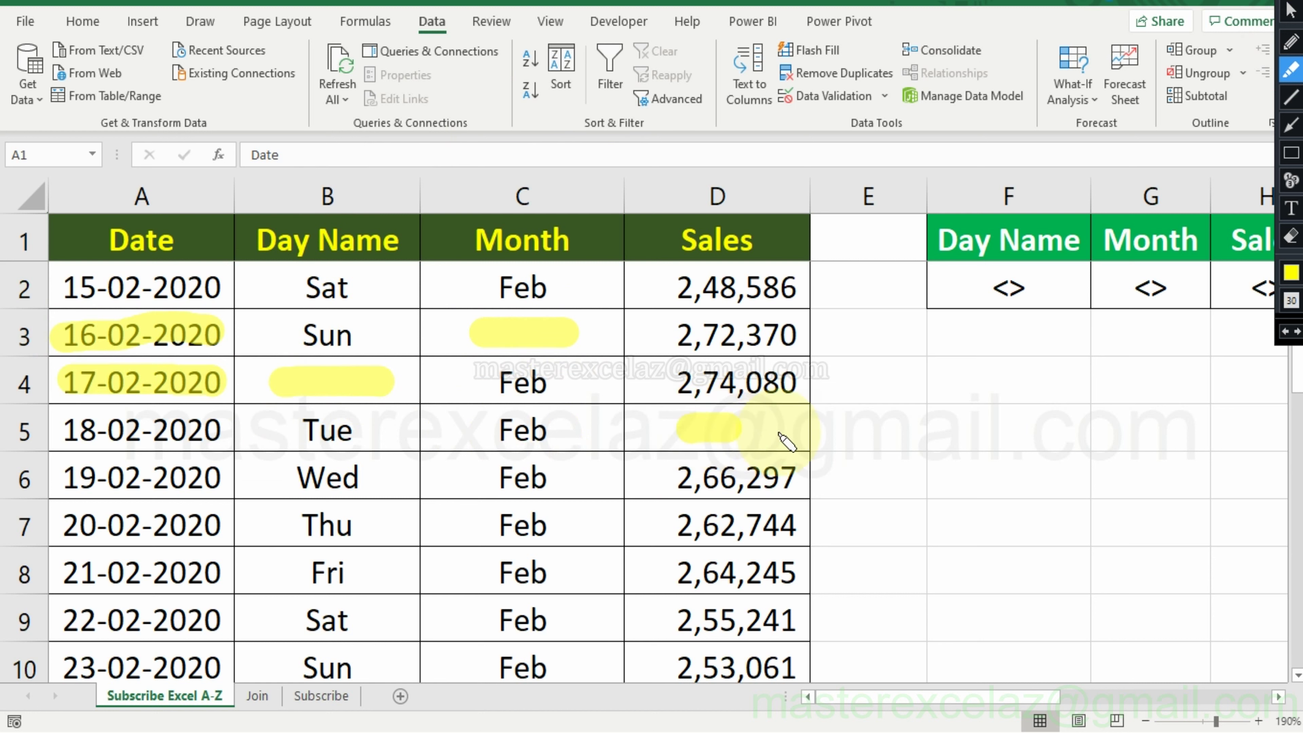
left_click_drag(65, 431, 202, 431)
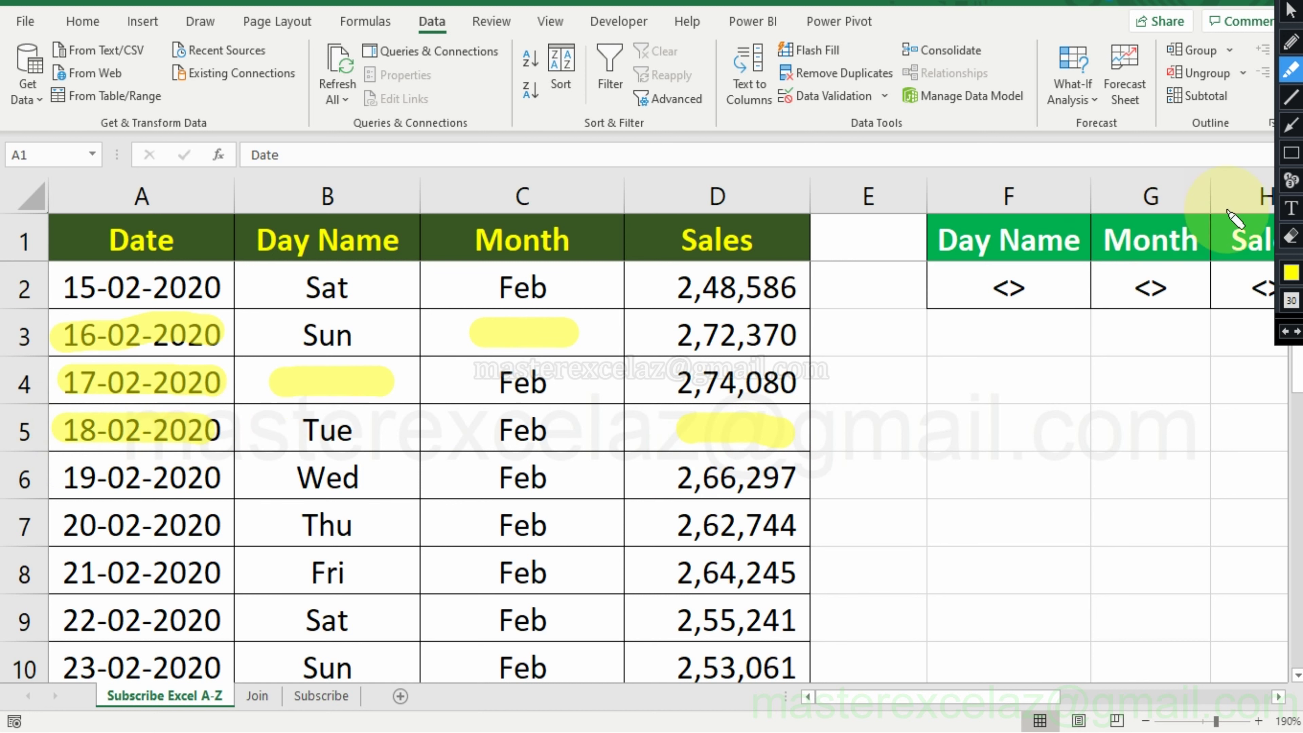
left_click(1289, 152)
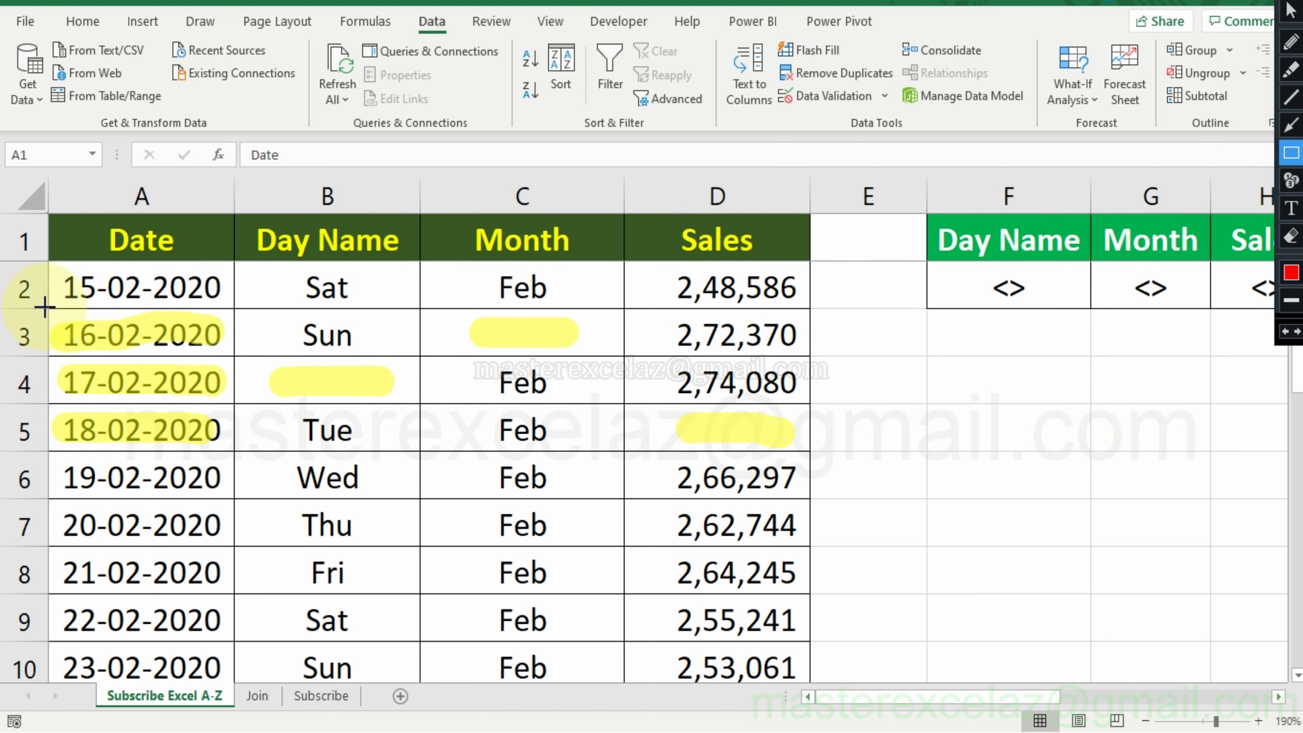
left_click_drag(50, 308, 230, 452)
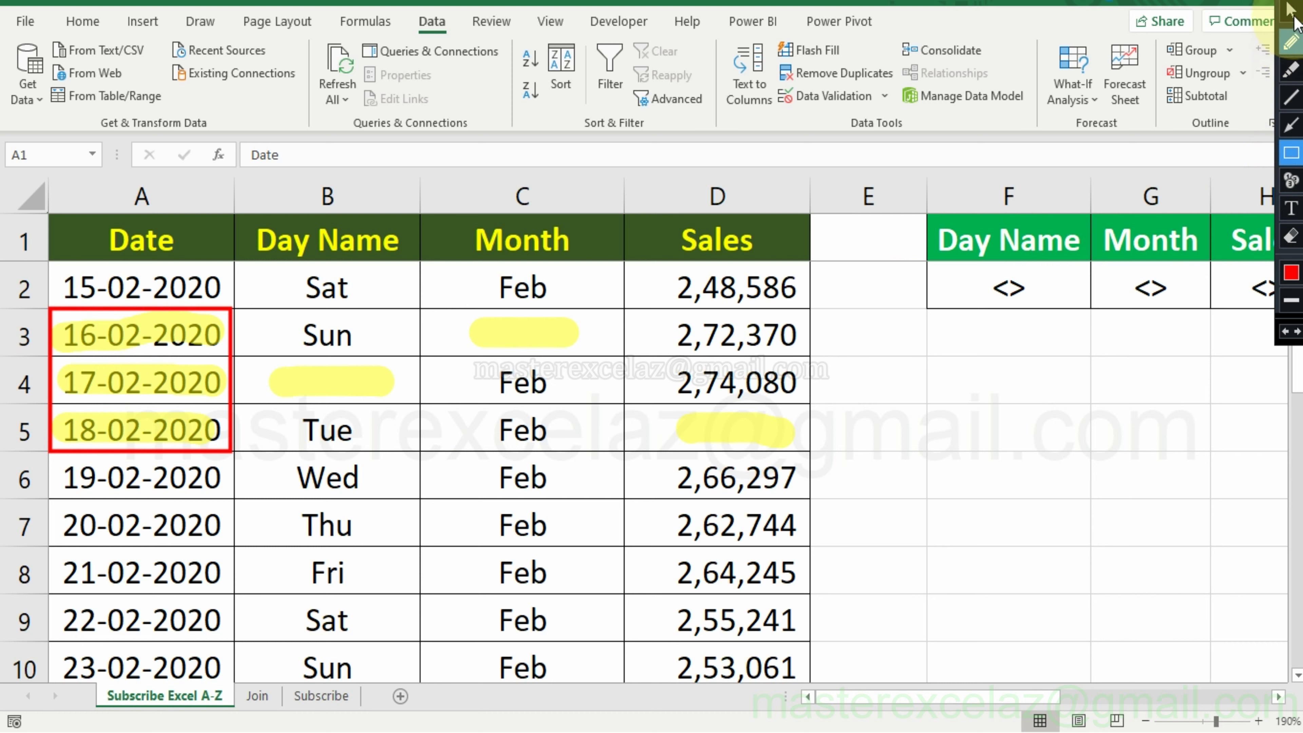
left_click(1290, 9)
Bring the J1 results into view and highlight dates 19-02-2020 and 15-02-2020
left_click(1073, 362)
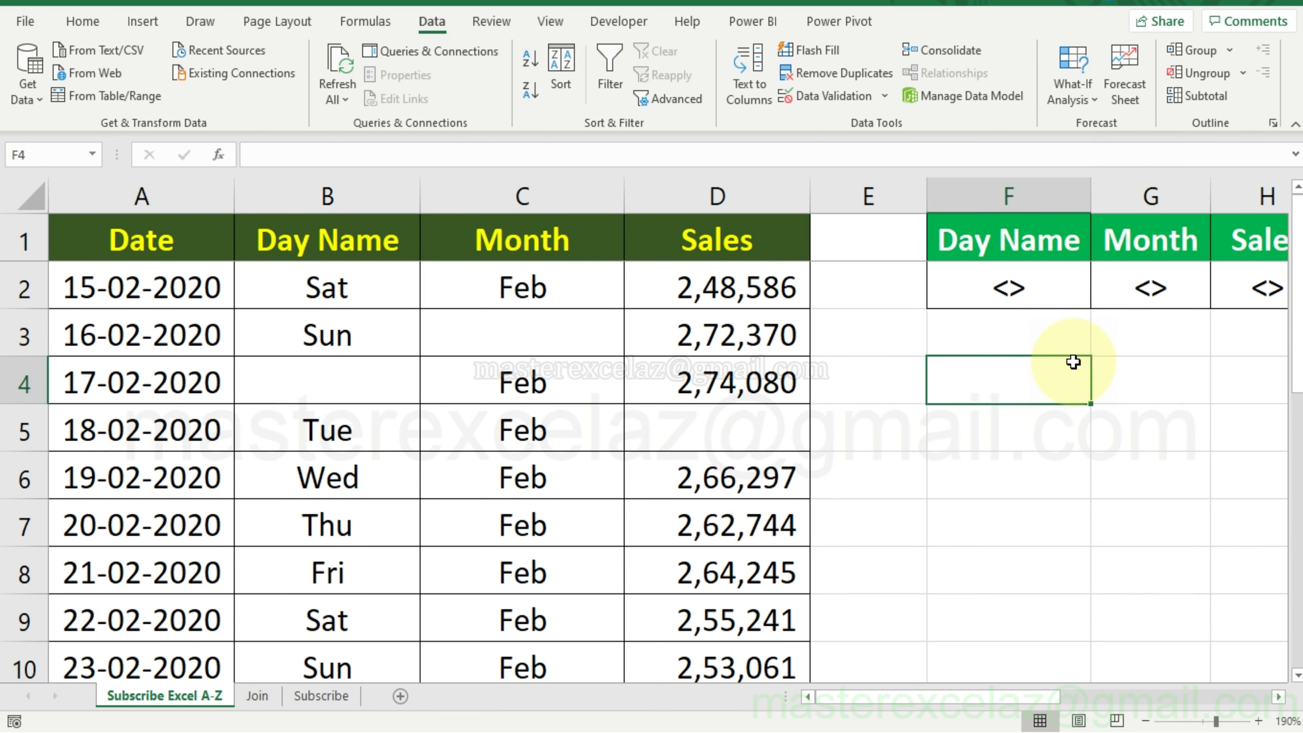
key("Right")
key("Right")
key("Right")
key("Right")
key("Right")
key("Right")
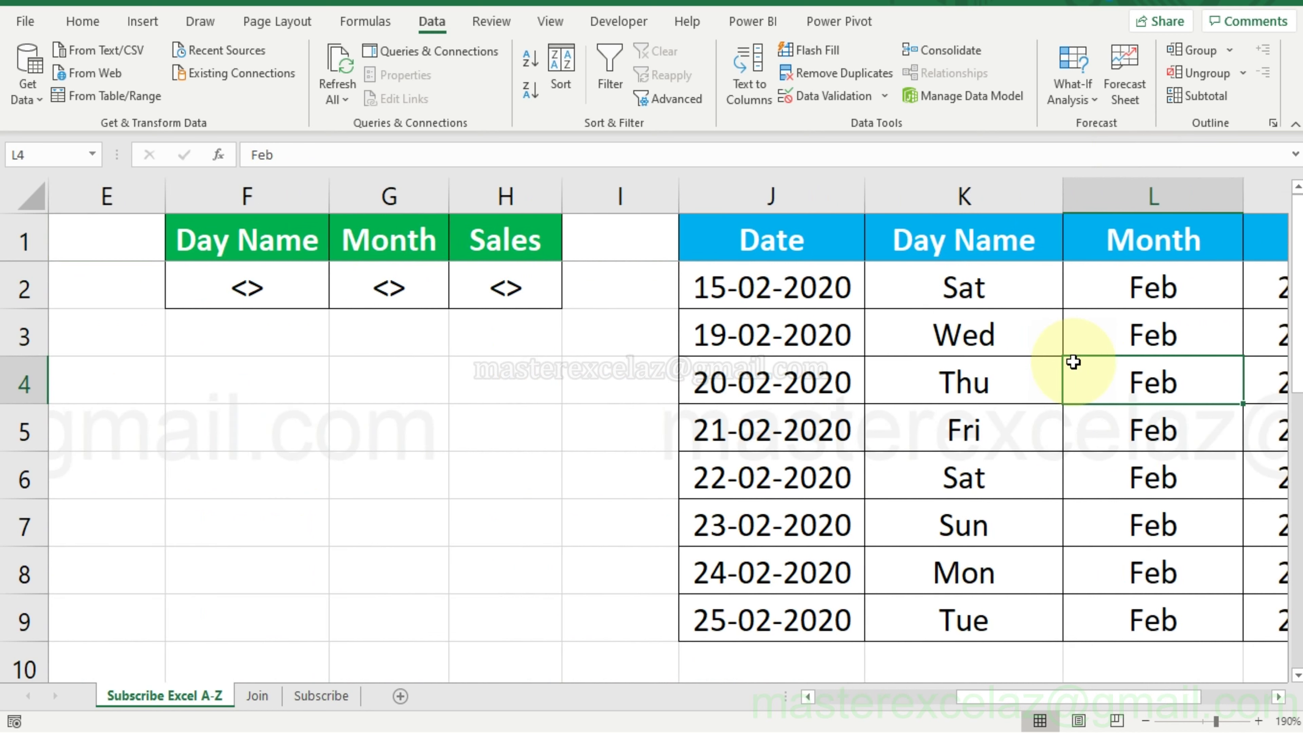
left_click(1290, 9)
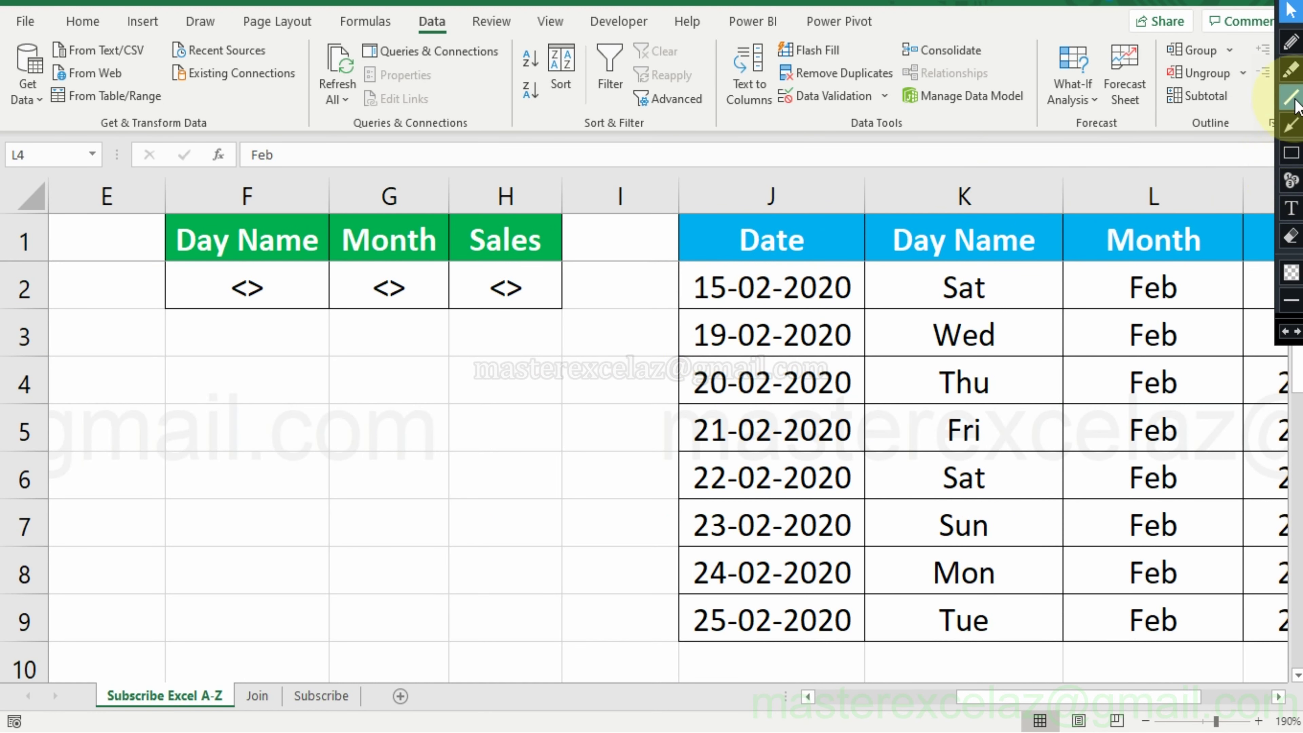
left_click(1290, 77)
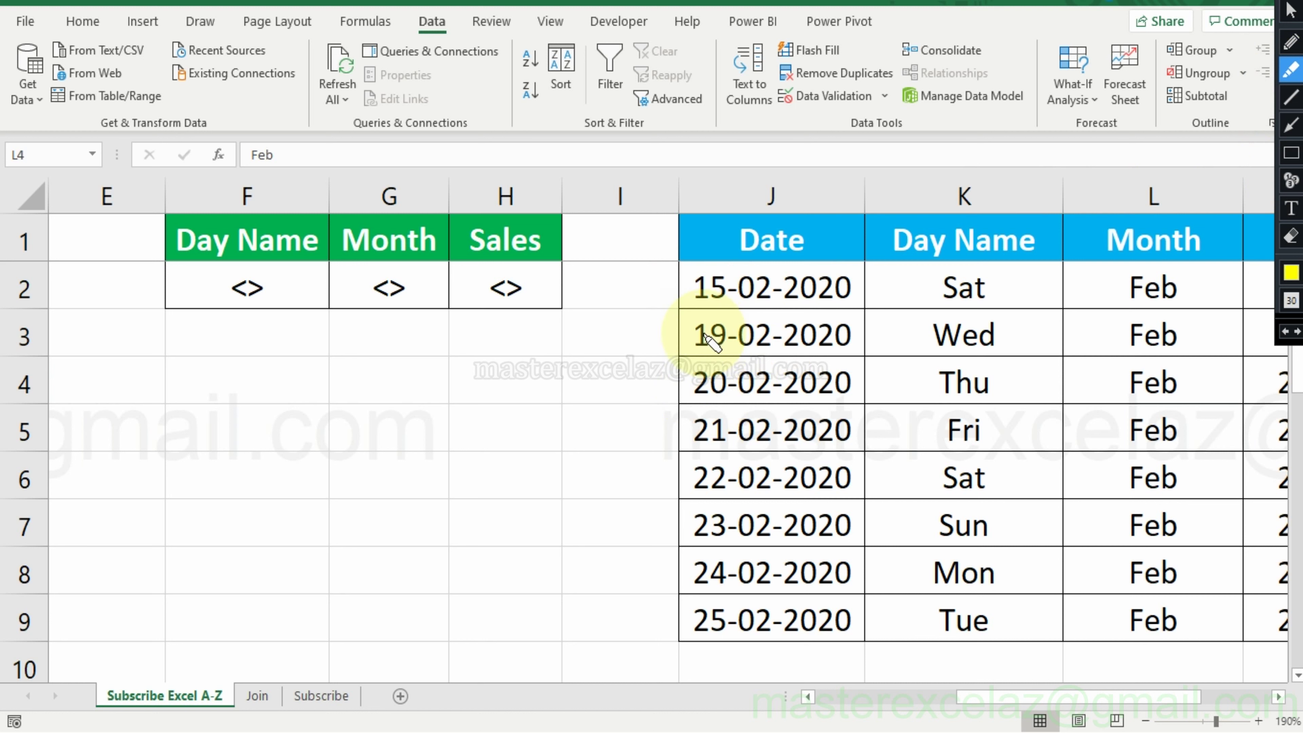
left_click_drag(703, 335, 836, 334)
left_click_drag(693, 286, 835, 291)
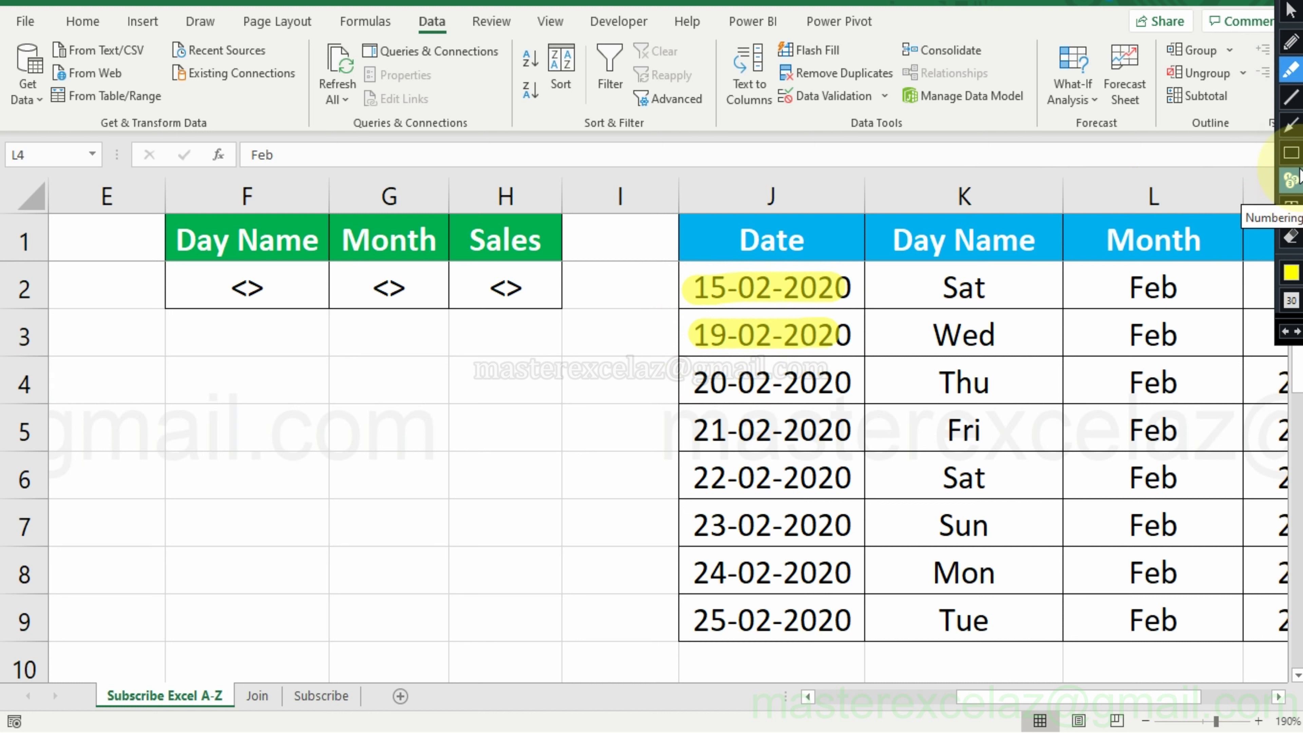
Add a note about the 16, 17, 18 data with an arrow to the dates, then clear annotations
left_click(1290, 207)
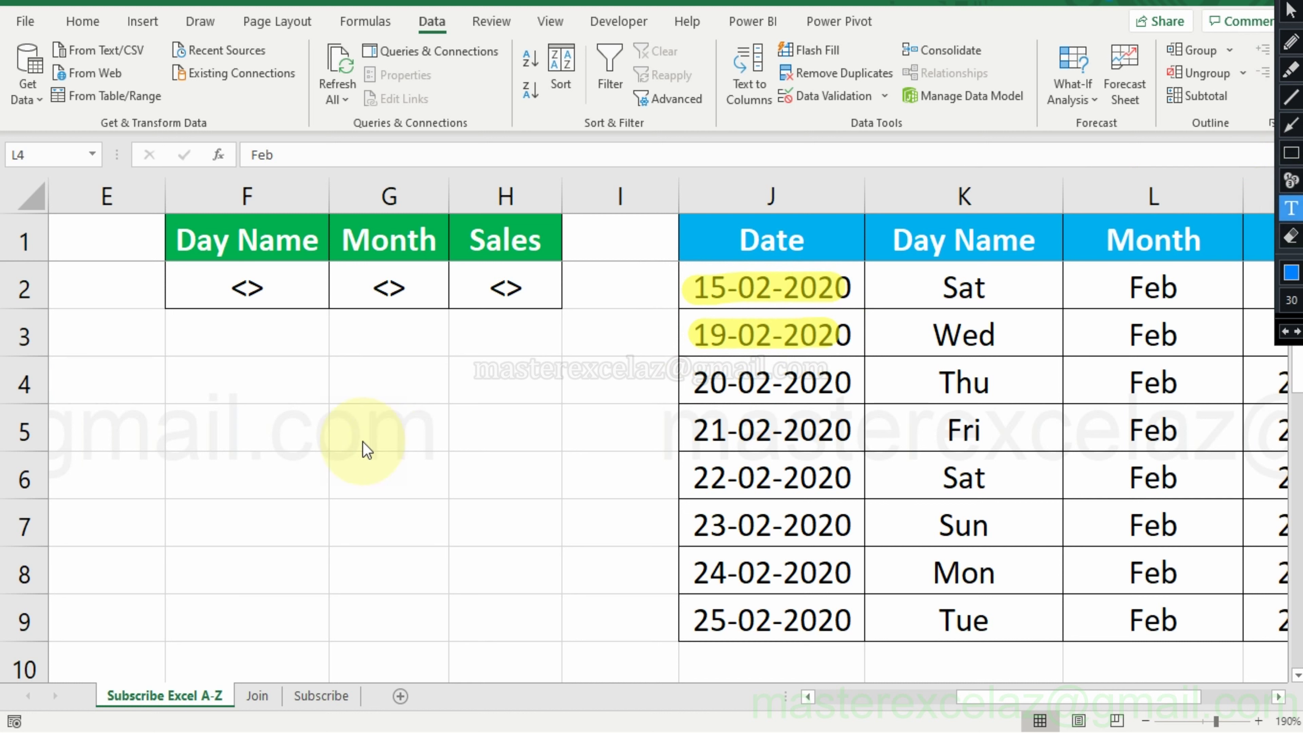
left_click(308, 398)
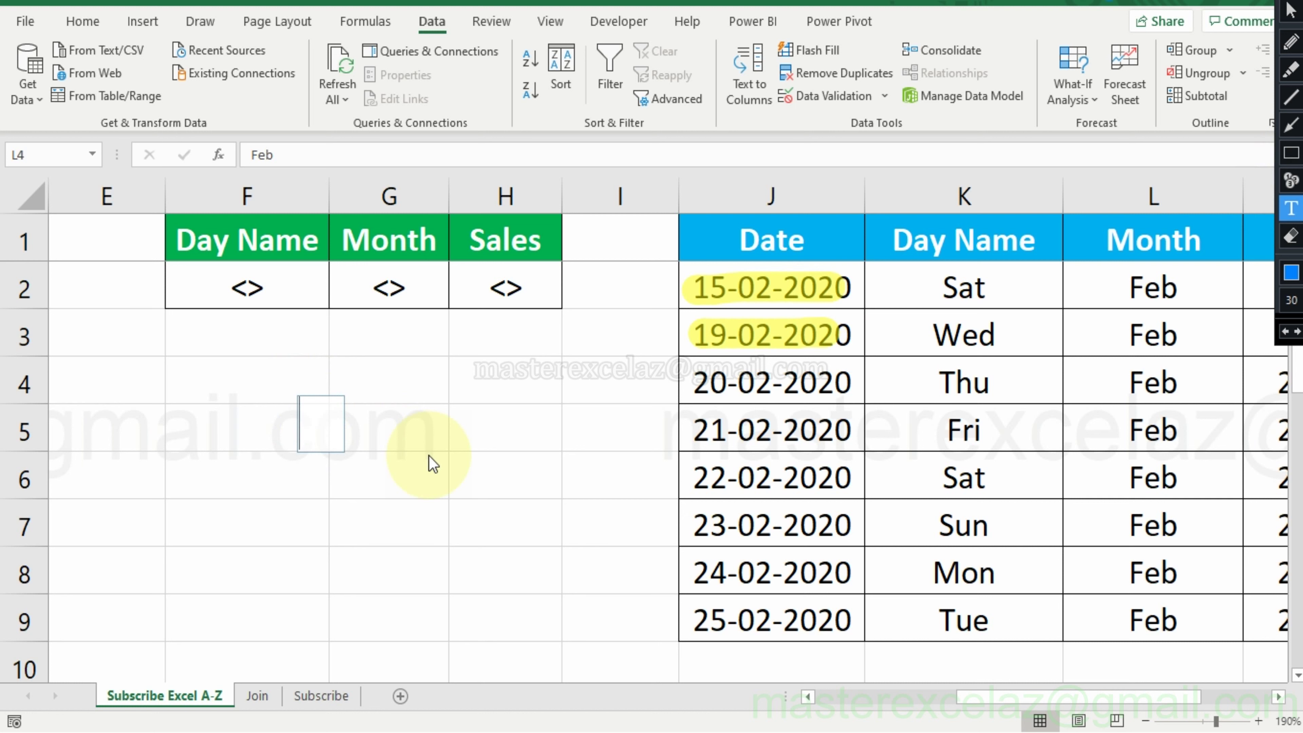
type("16, 17, 18 data")
key("Return")
type("excluded")
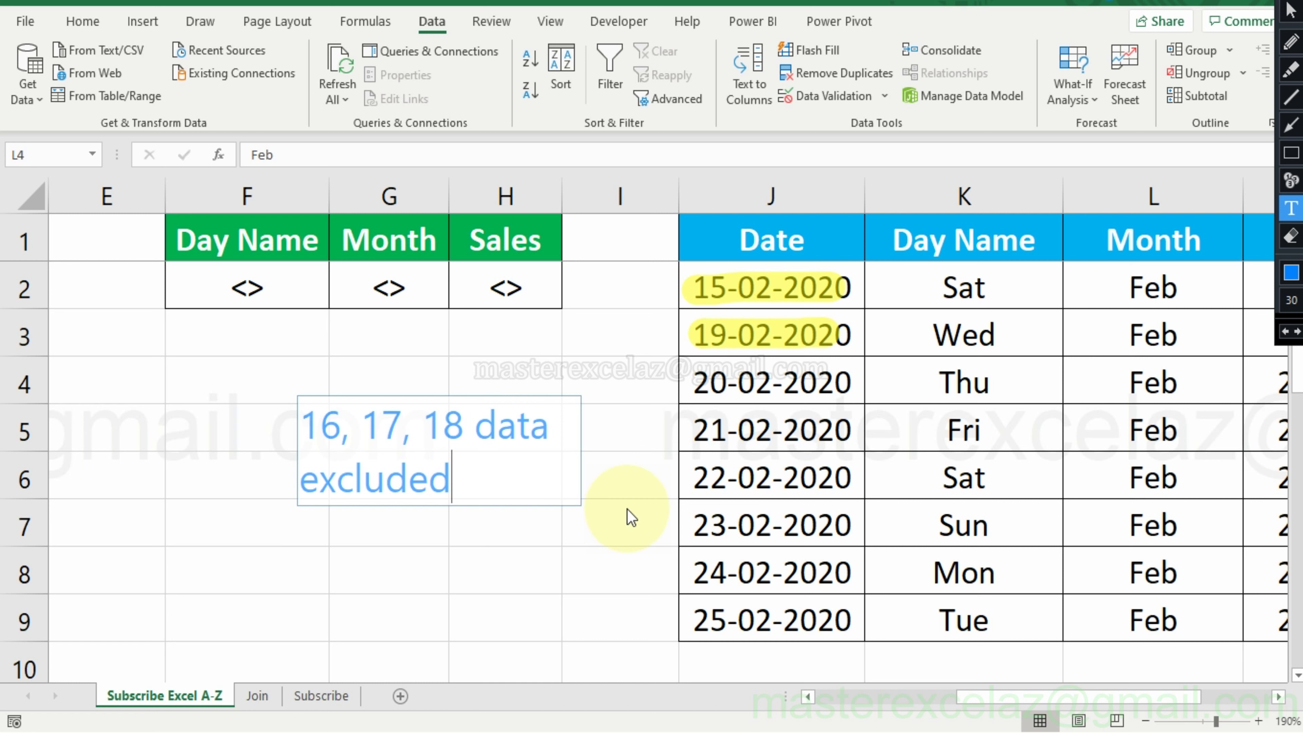
left_click(669, 547)
left_click(1290, 126)
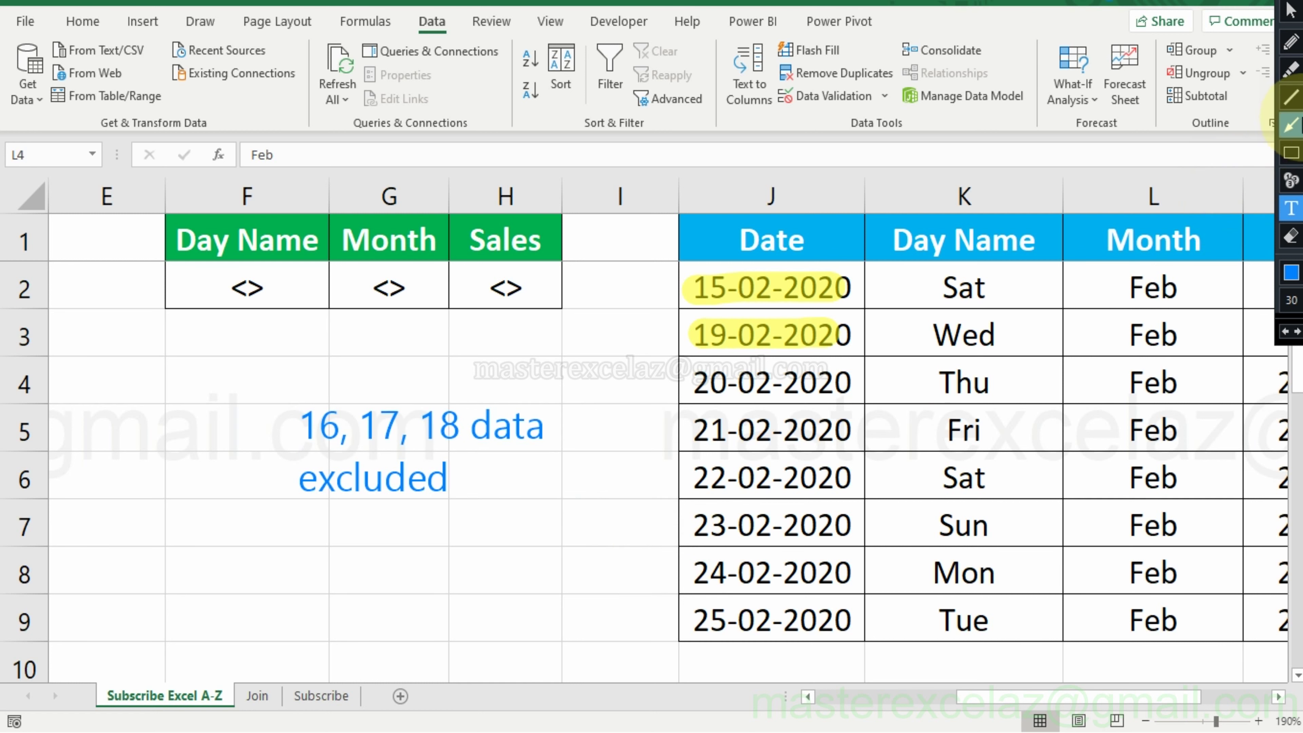
left_click_drag(485, 409, 676, 309)
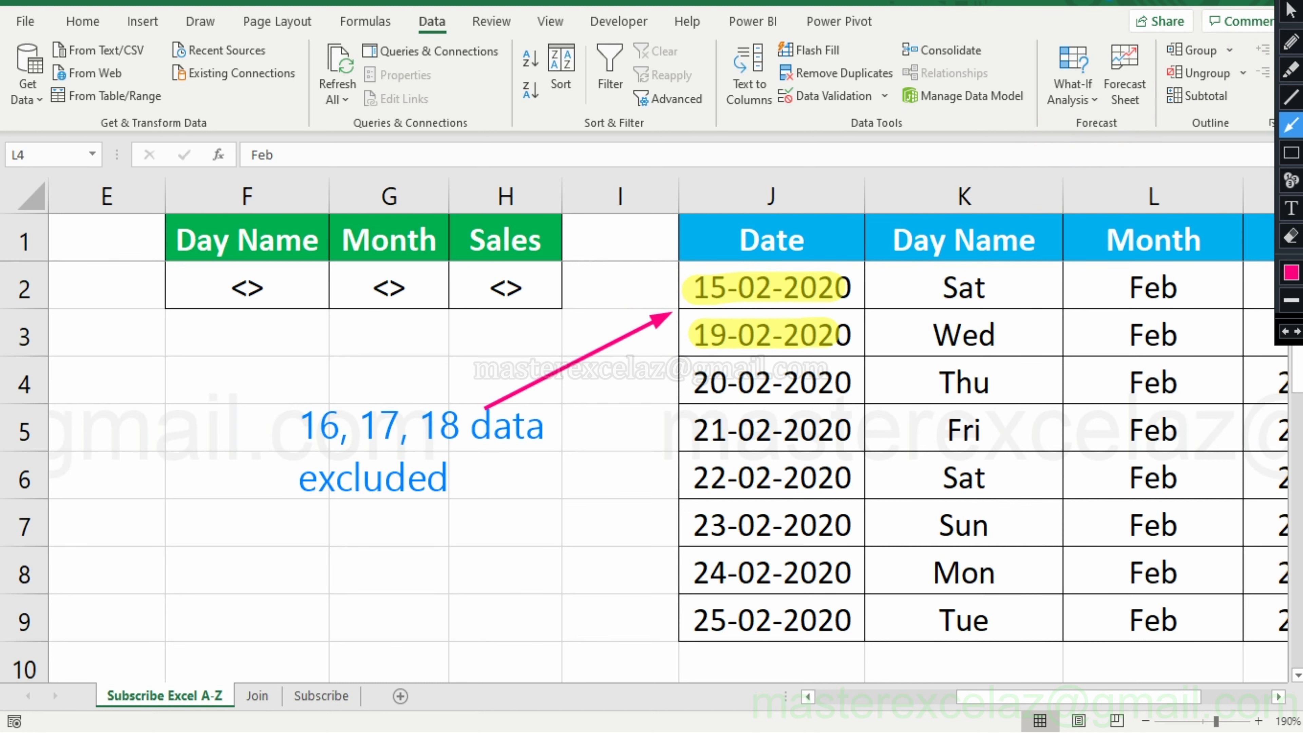
key("Escape")
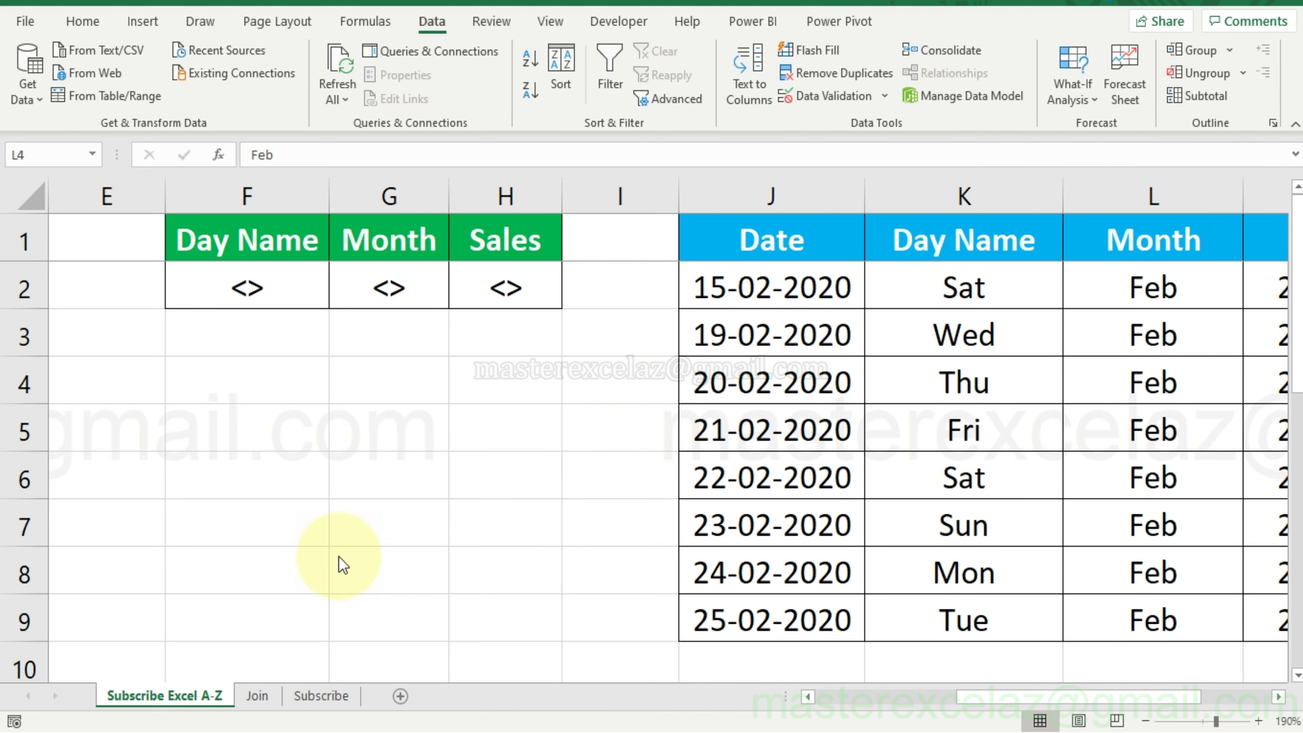
Open the Join sheet, then switch to the Subscribe sheet
left_click(255, 696)
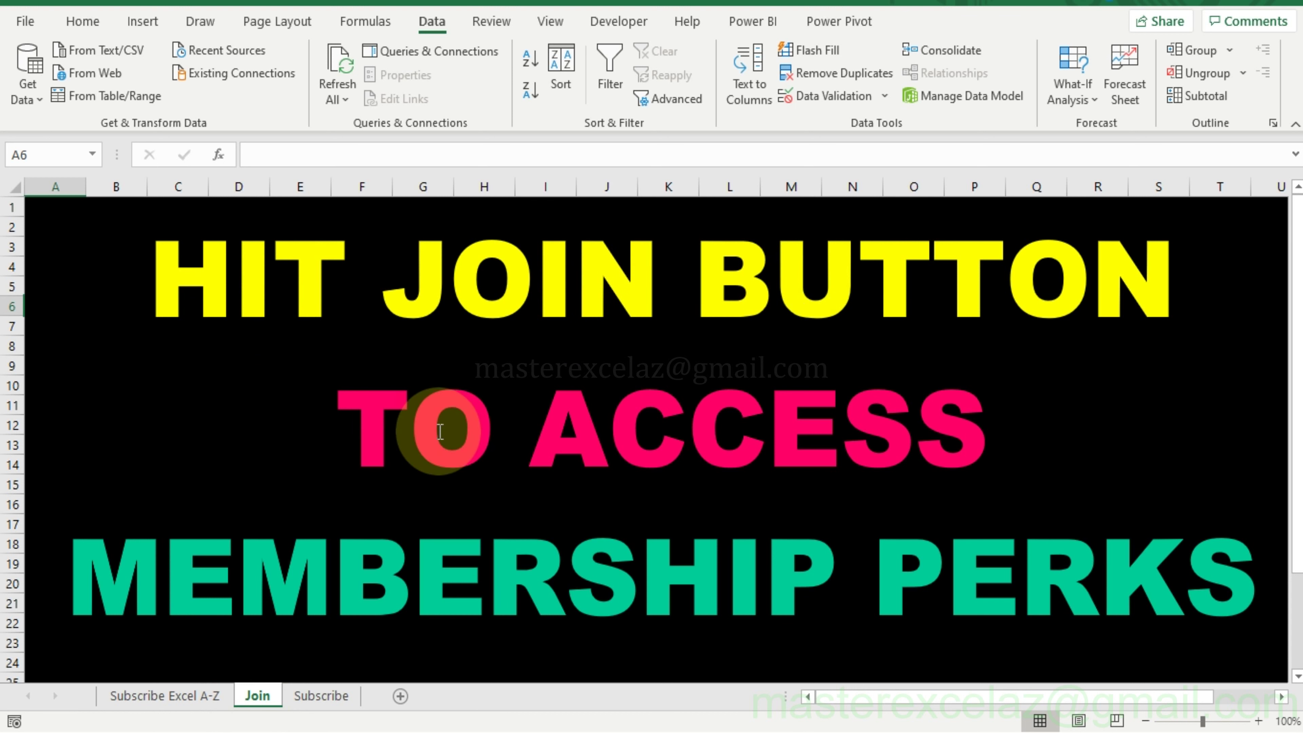
left_click(706, 432)
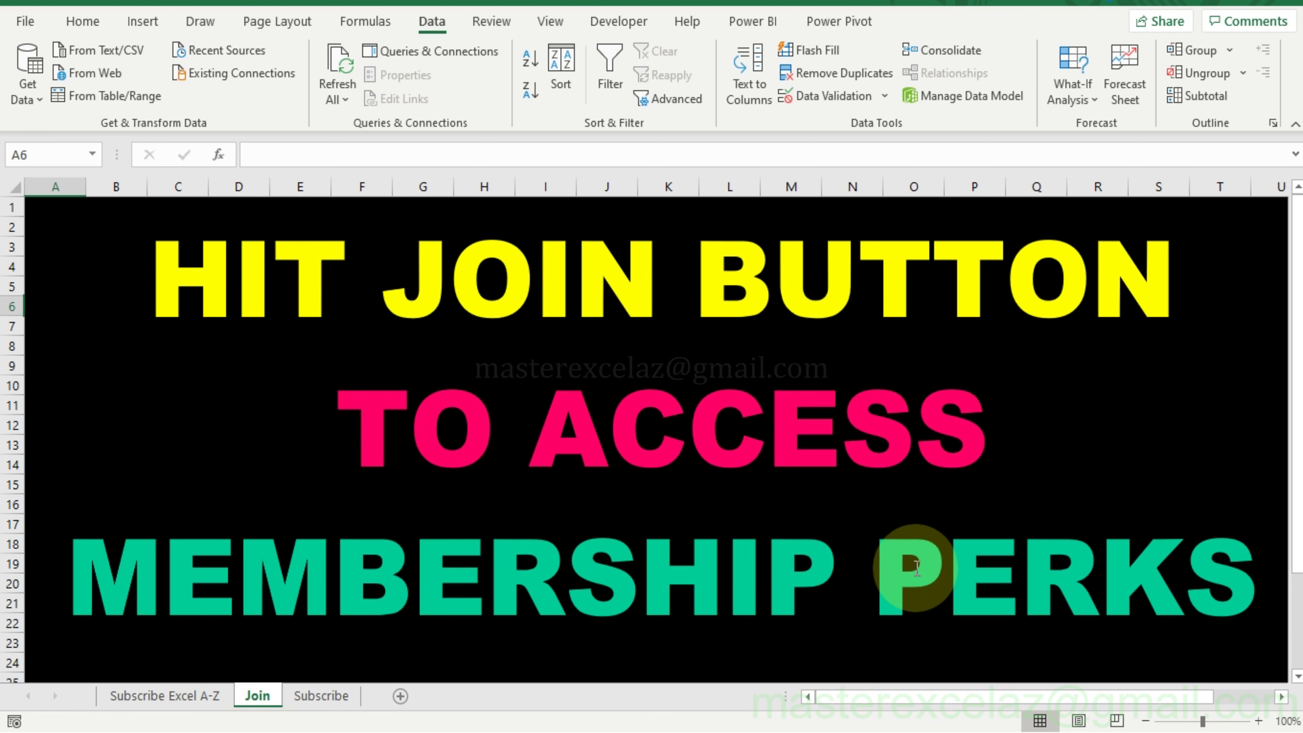
left_click(323, 696)
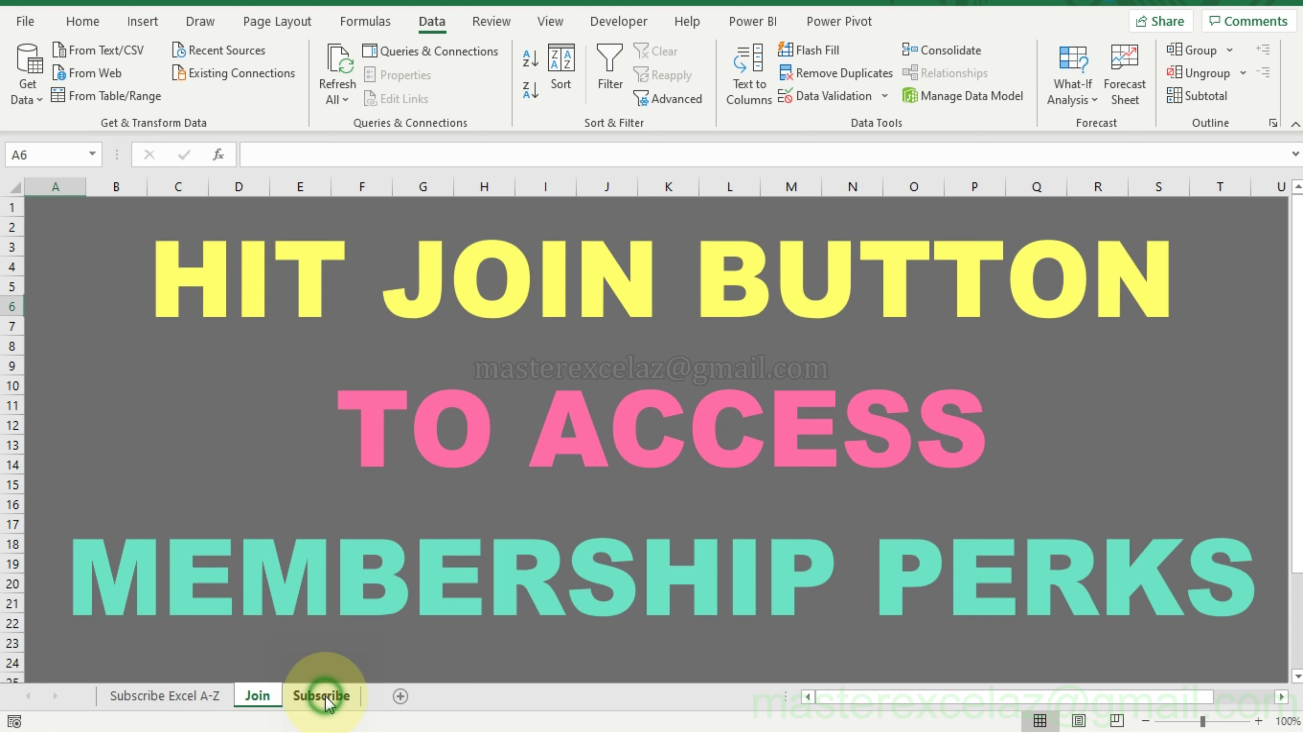